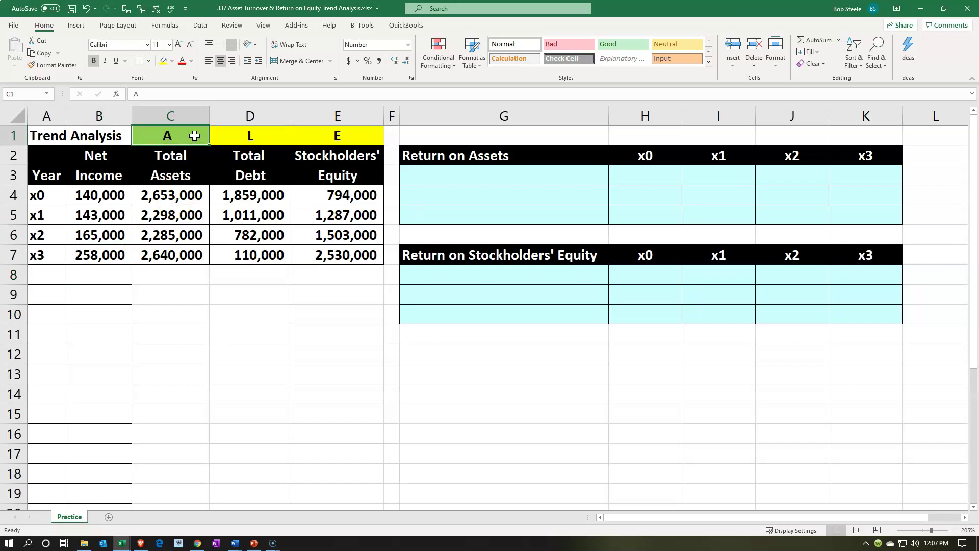
Step: Check the sums of total debt and stockholders' equity for years x0 and x2 against total assets
key("Right")
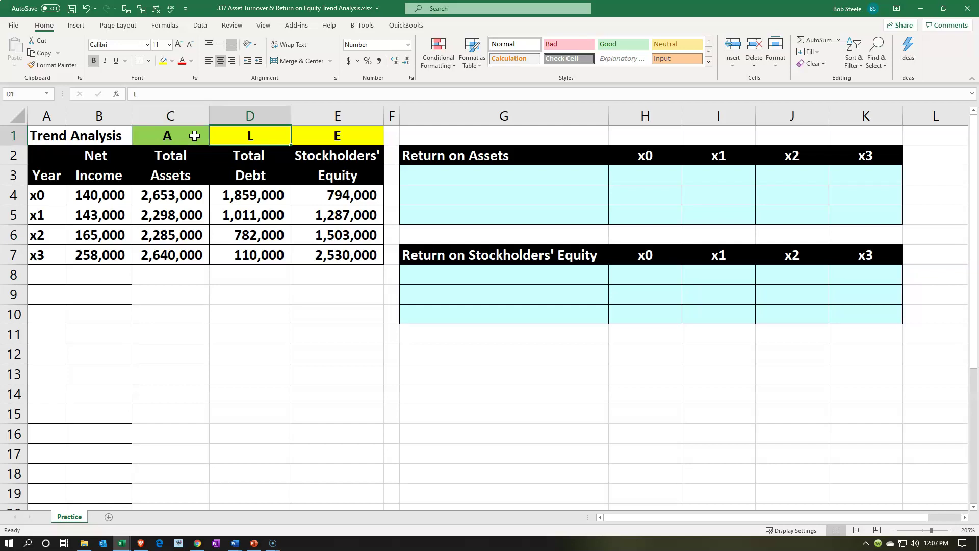
key("Right")
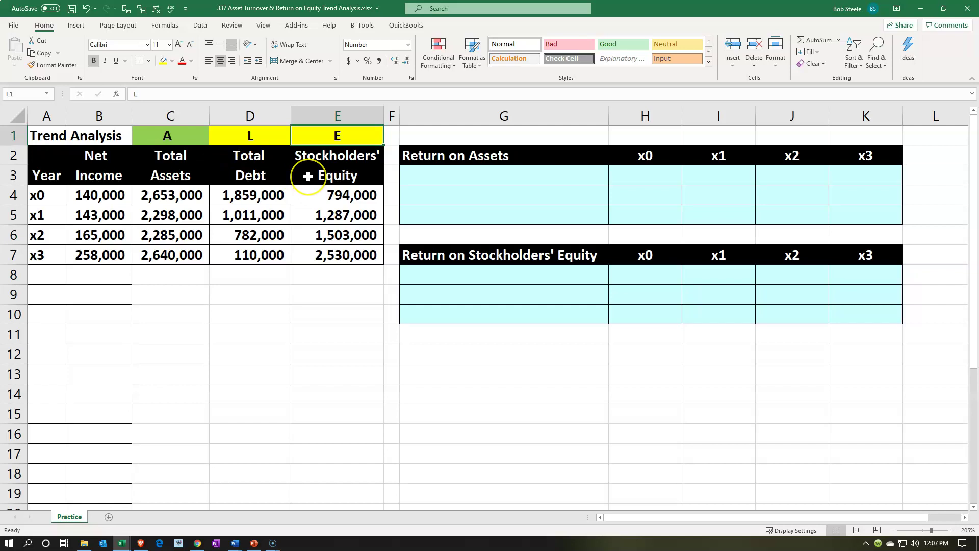
left_click_drag(272, 199, 296, 197)
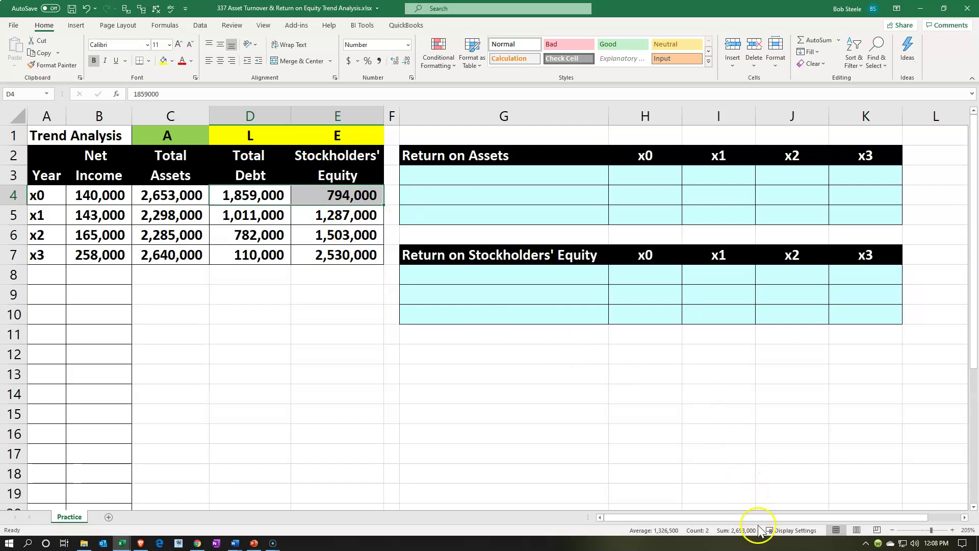
left_click_drag(278, 235, 316, 238)
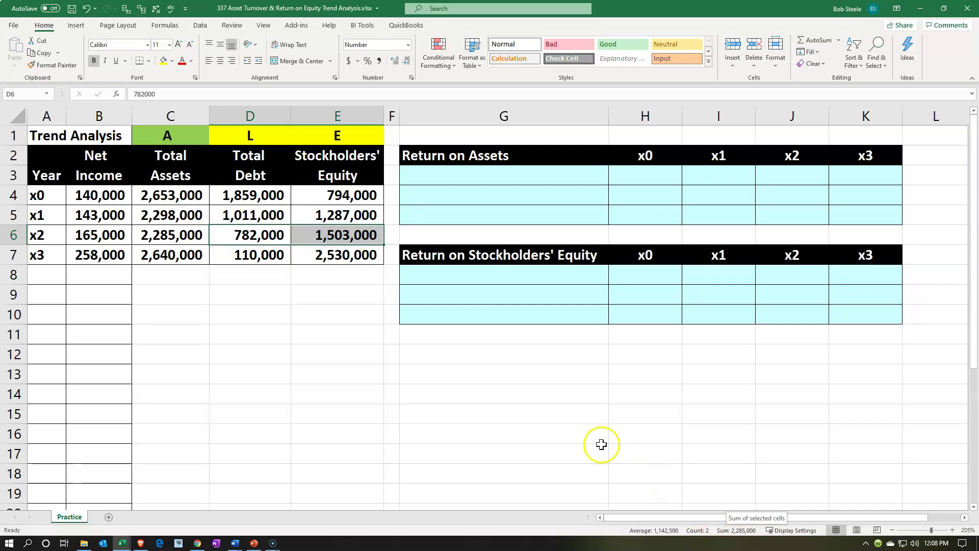
left_click(546, 415)
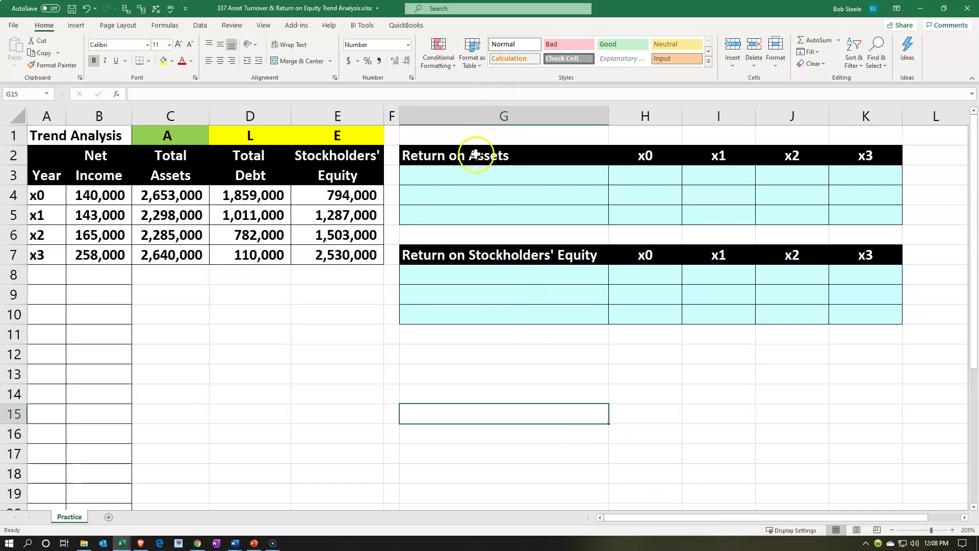
Step: Label the three Return on Assets rows in G3:G5 "Net income", "Total assets" and "Net income to tatal assets"
left_click(474, 176)
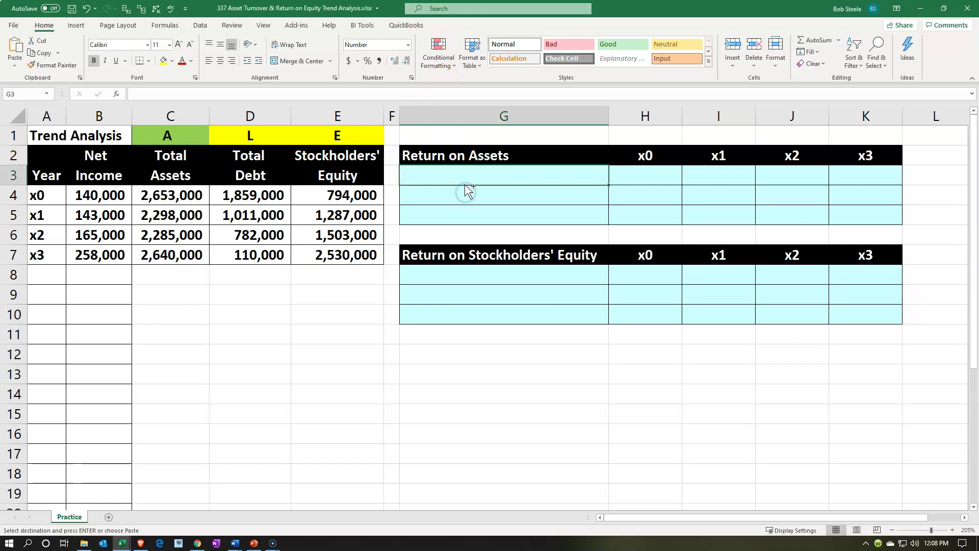
type("Net income")
left_click(470, 210)
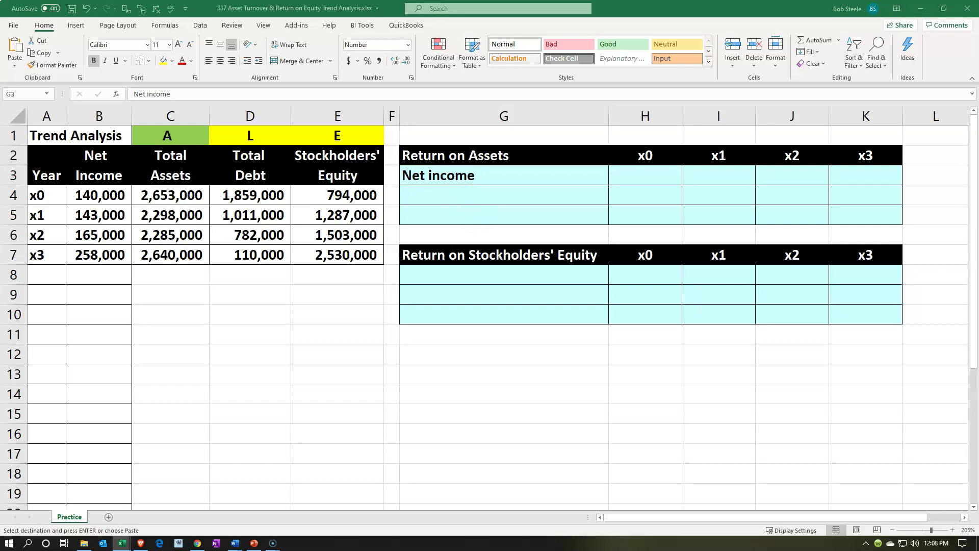
left_click(479, 194)
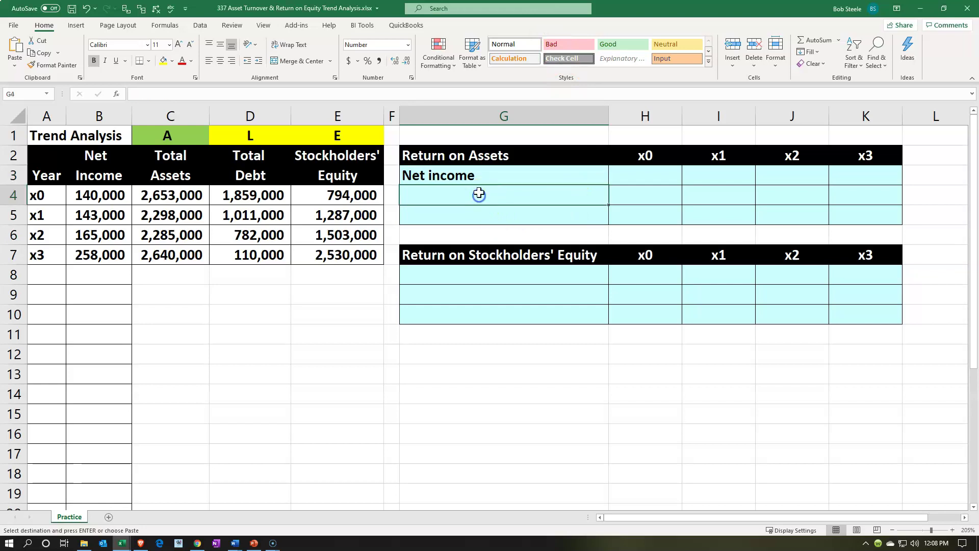
type("Total assets")
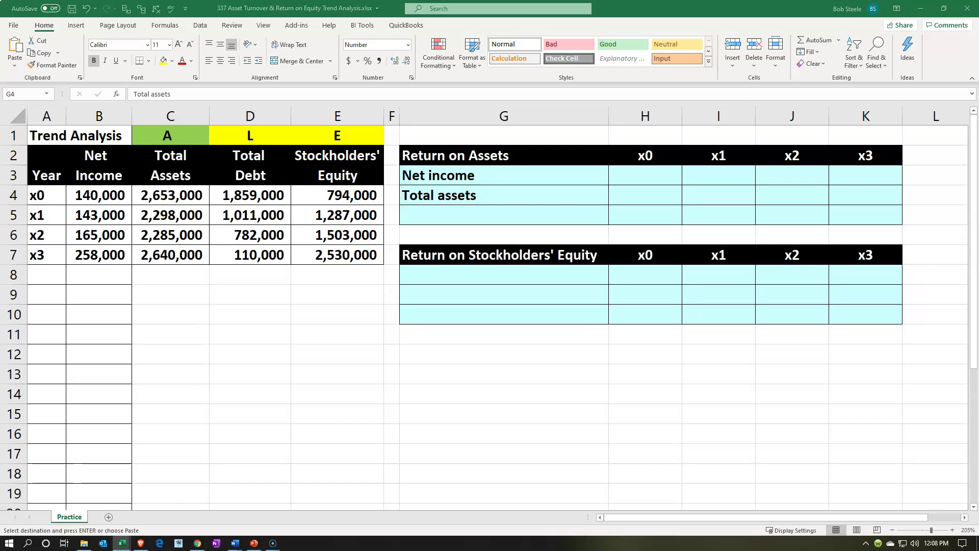
left_click(477, 219)
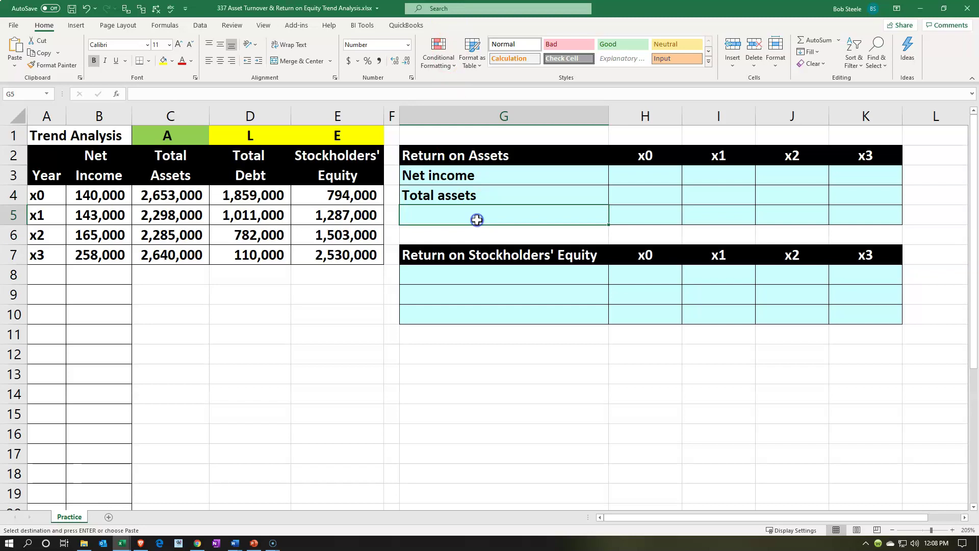
type("Net income to tatal assets")
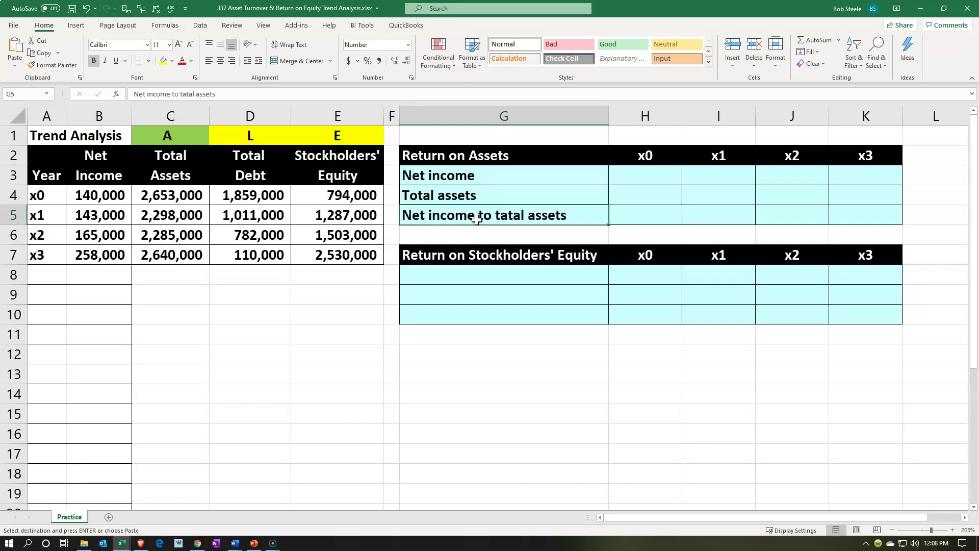
Step: Link the x0 net income cell H3 in the Return on Assets table to the source data with =B4
key("Right")
key("Up")
key("Up")
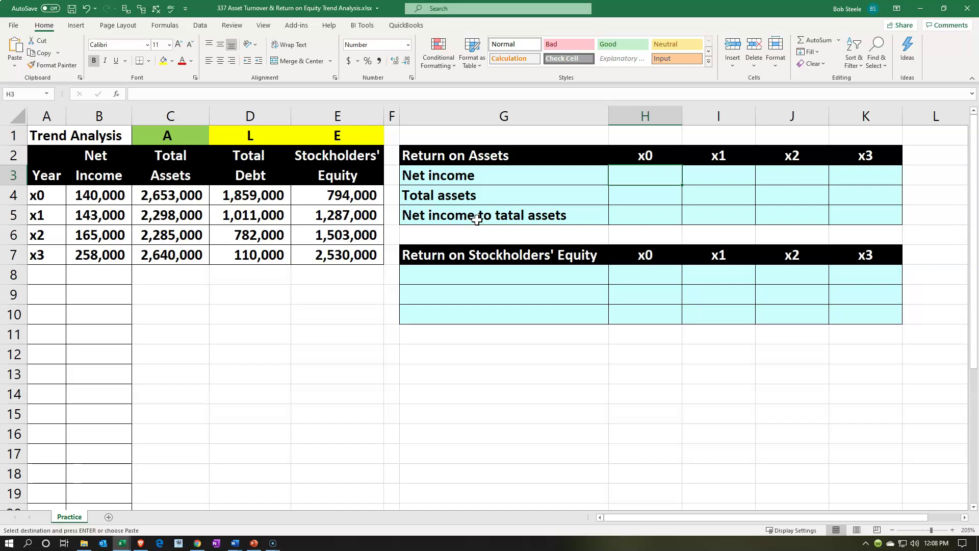
type("=")
key("Left")
key("Left")
key("Left")
key("Left")
key("Left")
key("Left")
key("Down")
key("Return")
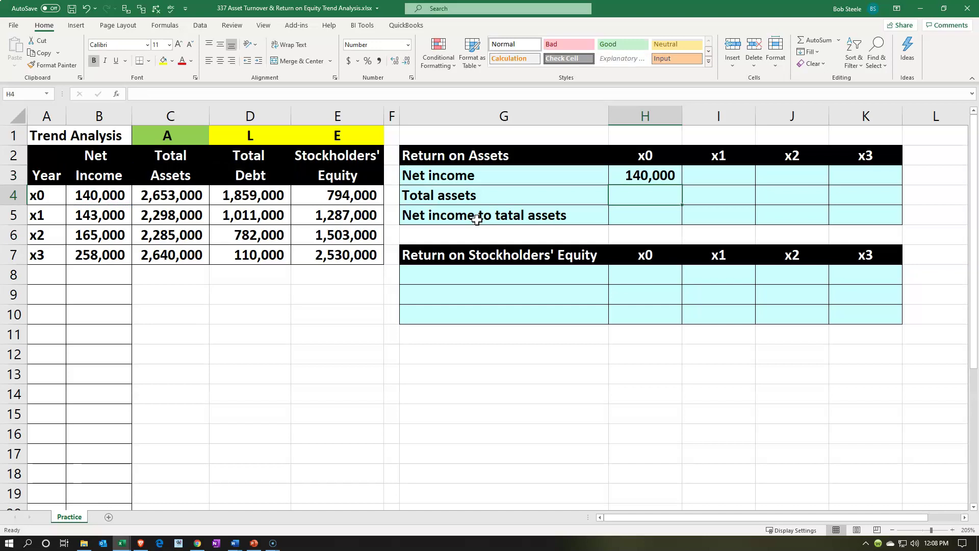
Step: Link the x0 total assets cell H4 to the source data with =C4
type("=")
key("Left")
key("Left")
key("Left")
key("Left")
key("Left")
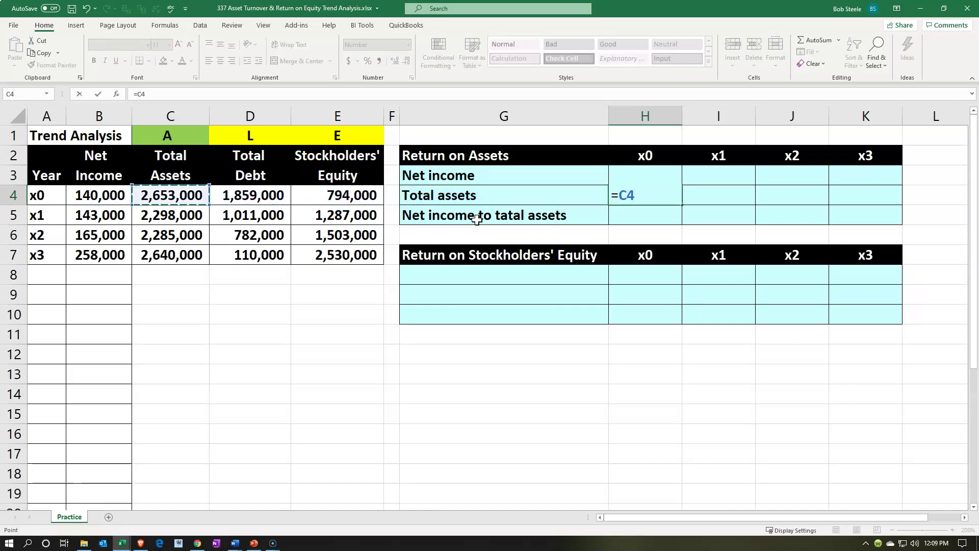
key("Return")
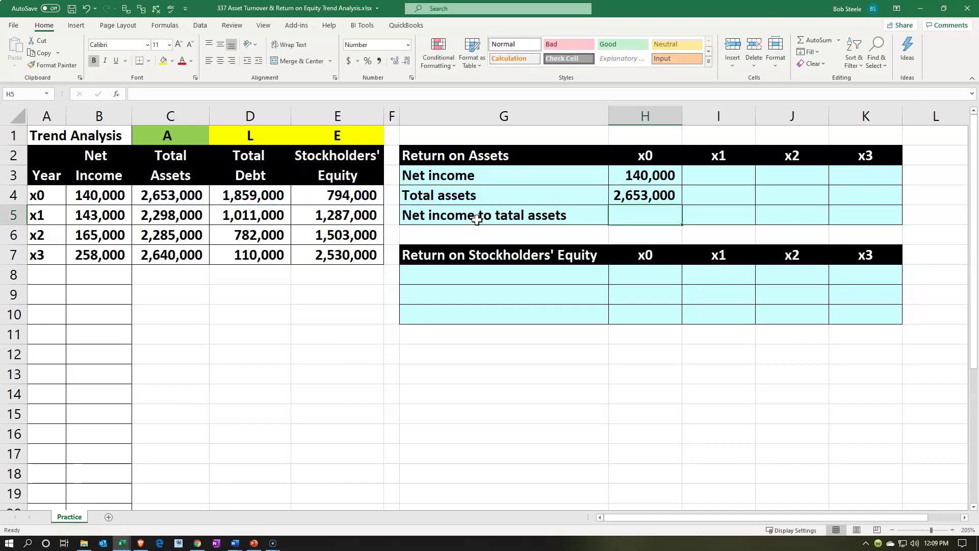
Step: Calculate the x0 net income to total assets ratio in H5 with =H3/H4
type("=")
key("Up")
key("Up")
type("/")
key("Up")
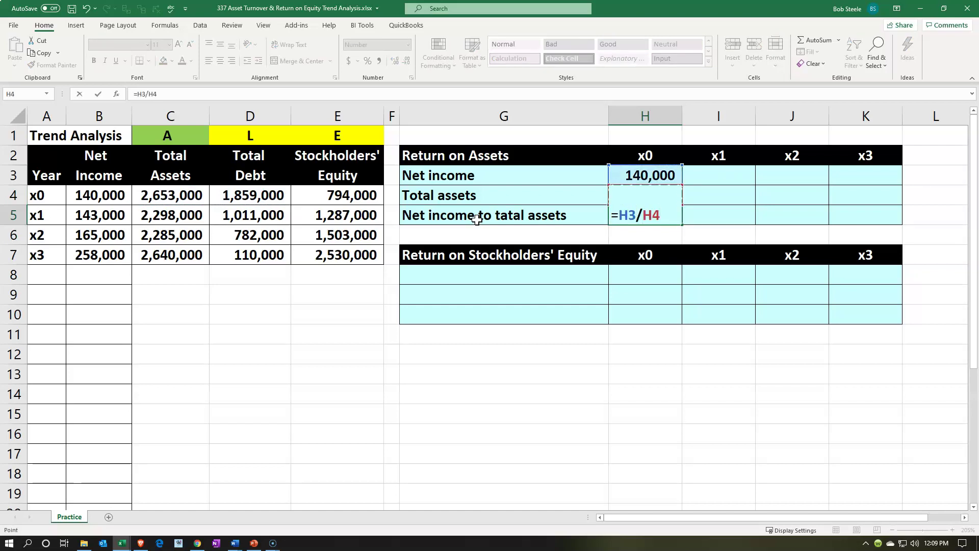
key("Return")
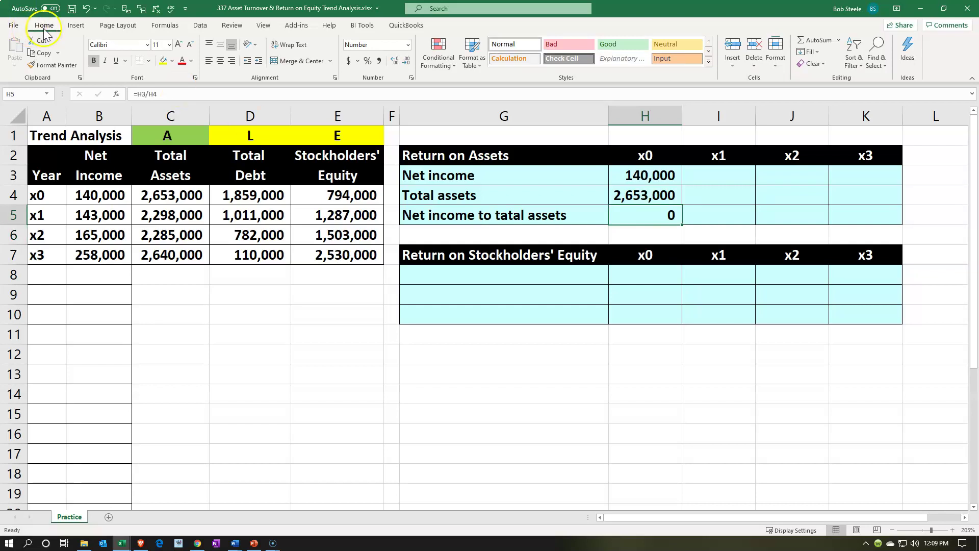
Step: Format the x0 ratio in H5 as a percentage with two decimal places
left_click(368, 60)
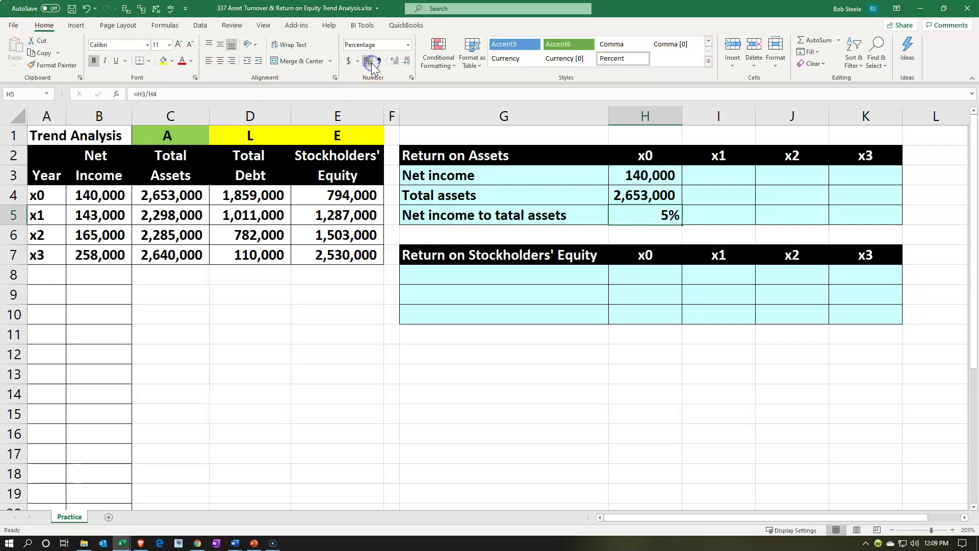
left_click(396, 61)
left_click(397, 62)
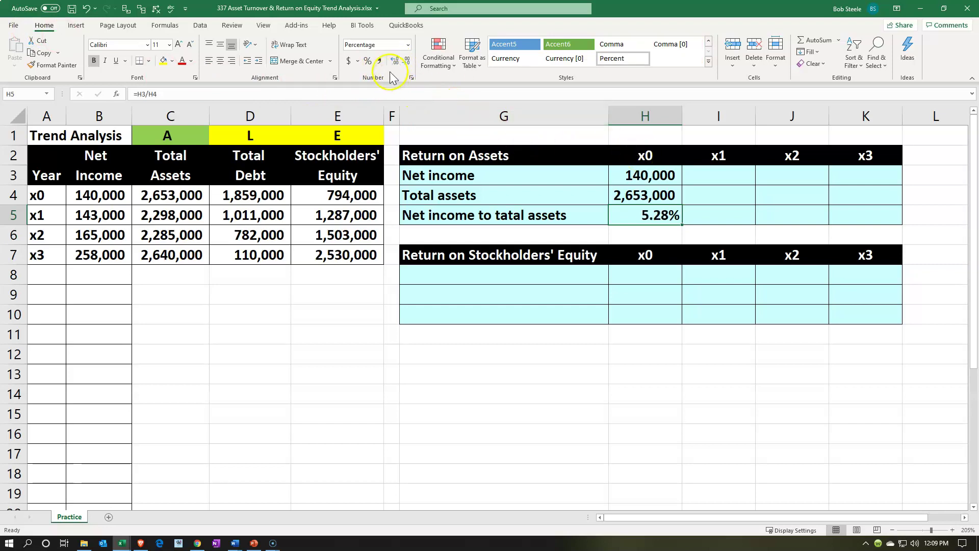
left_click(395, 62)
left_click(394, 62)
left_click(402, 64)
left_click(403, 64)
Step: Underline the x0 total assets figure in H4
left_click(634, 194)
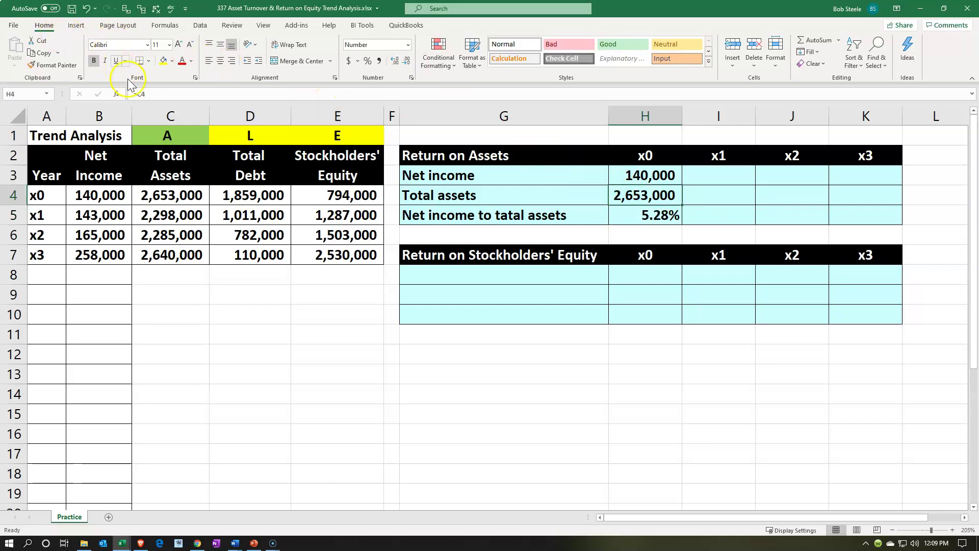
left_click(116, 61)
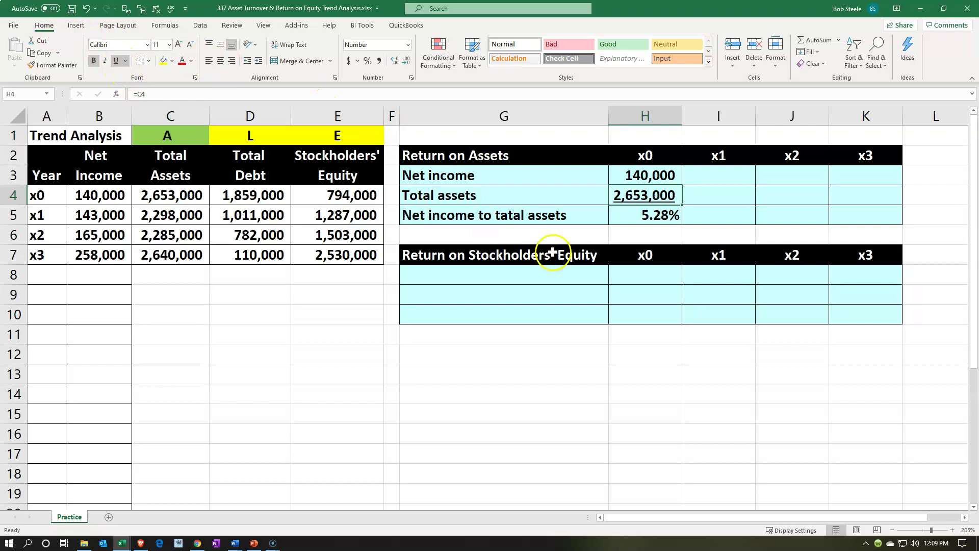
left_click(636, 232)
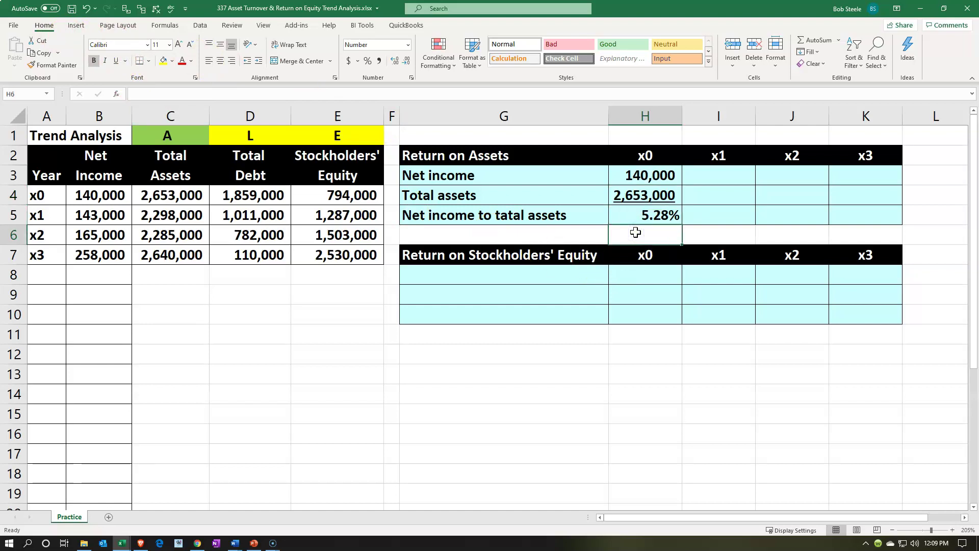
left_click(625, 177)
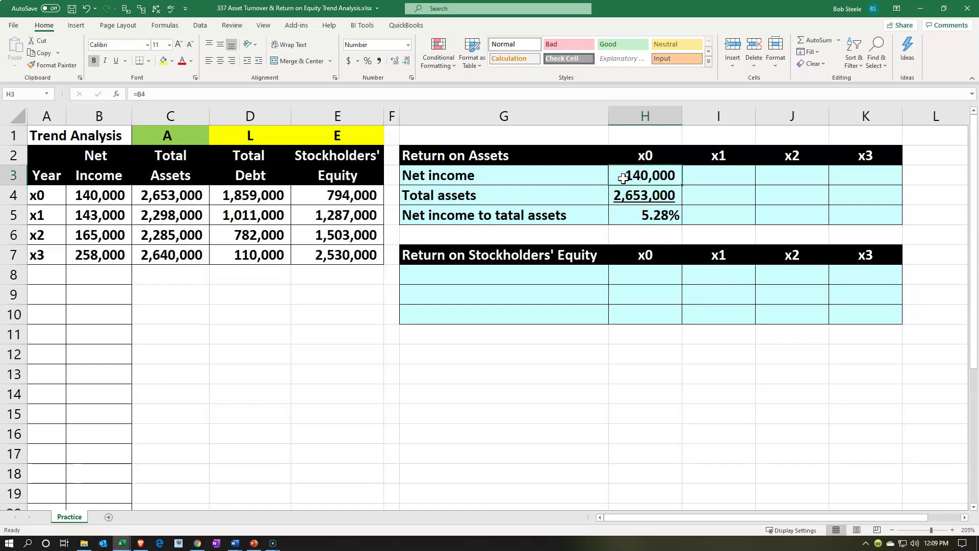
key("Down")
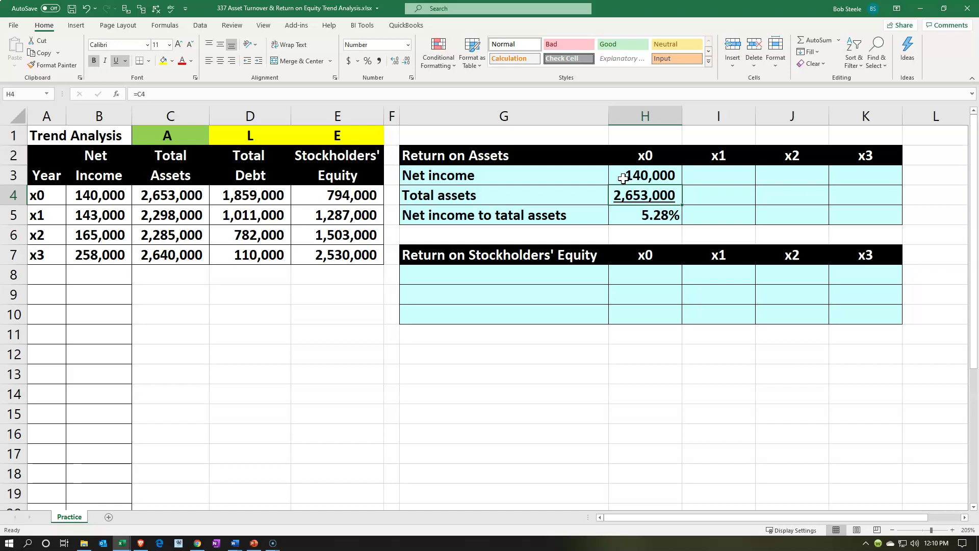
left_click(623, 176)
left_click(623, 190)
key("Down")
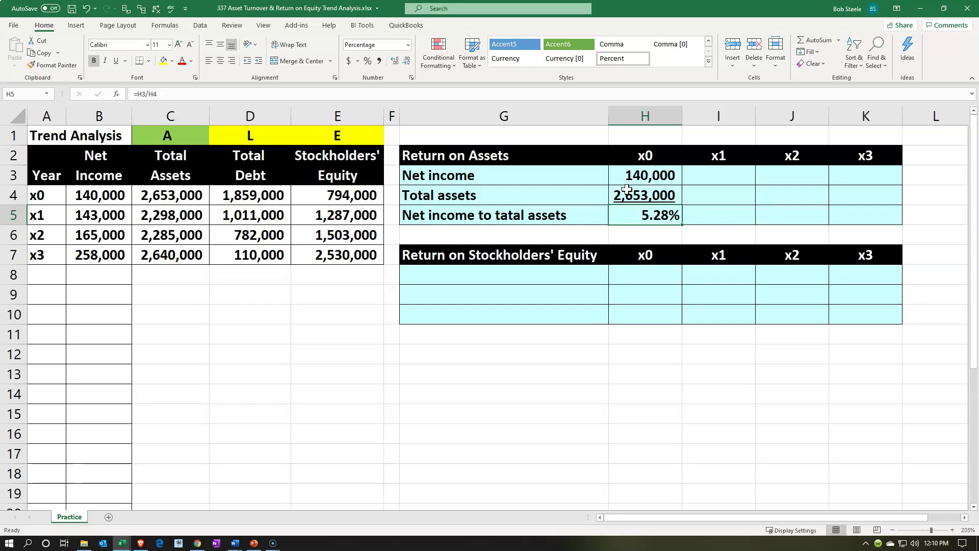
Step: Link the x1 net income cell I3 in the Return on Assets table to the source data with =B5
key("Right")
key("Up")
key("Up")
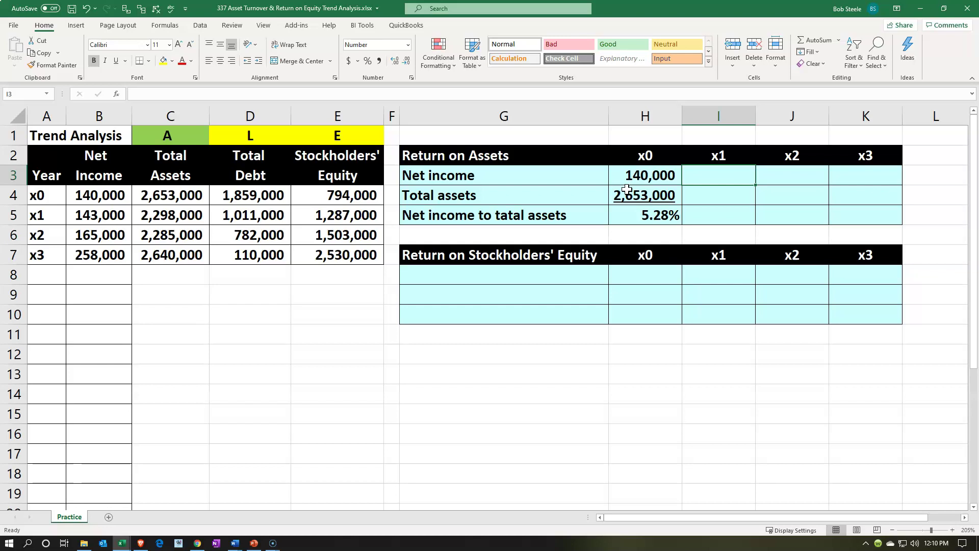
type("=")
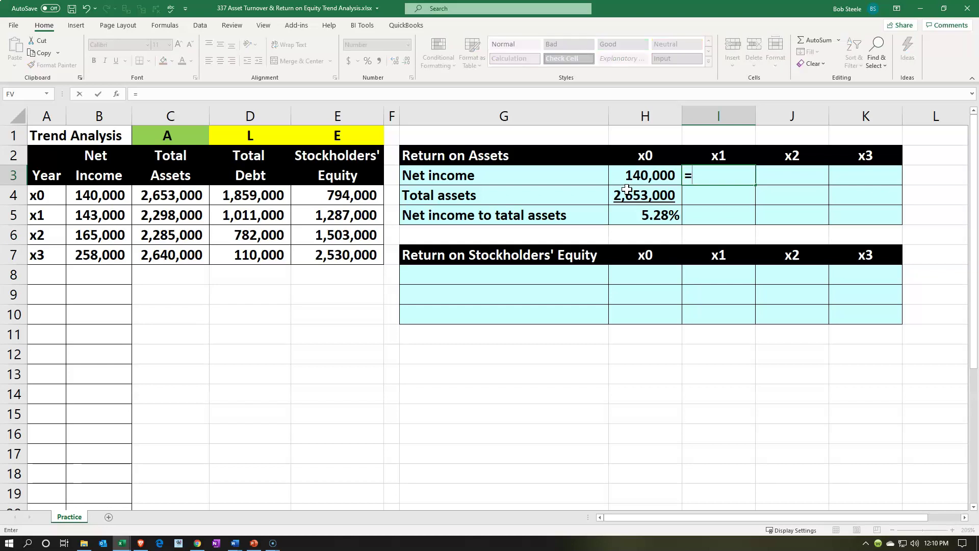
key("Left")
key("Left")
key("Left")
key("Left")
key("Left")
key("Left")
key("Left")
key("Down")
key("Down")
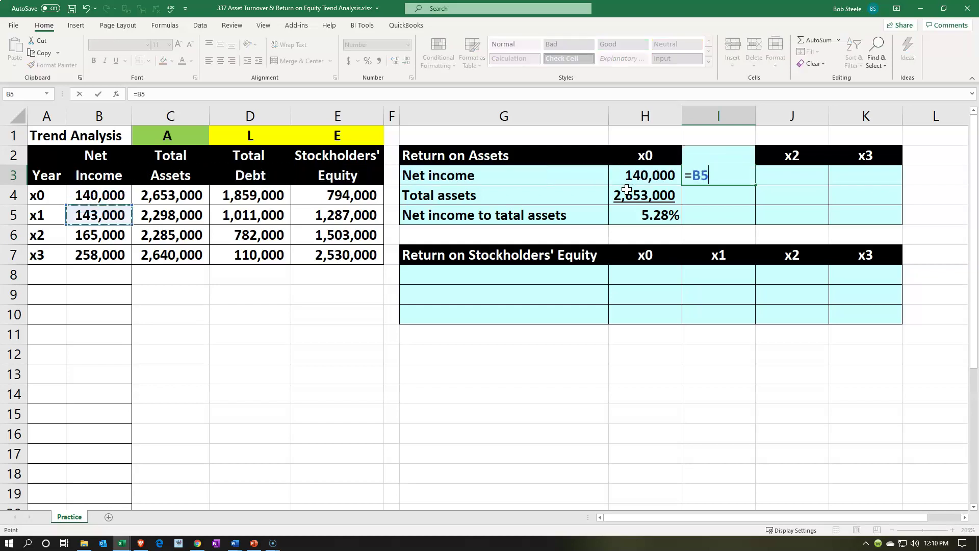
key("Return")
Step: Link the x1 total assets cell I4 to the source data with =C5
type("=")
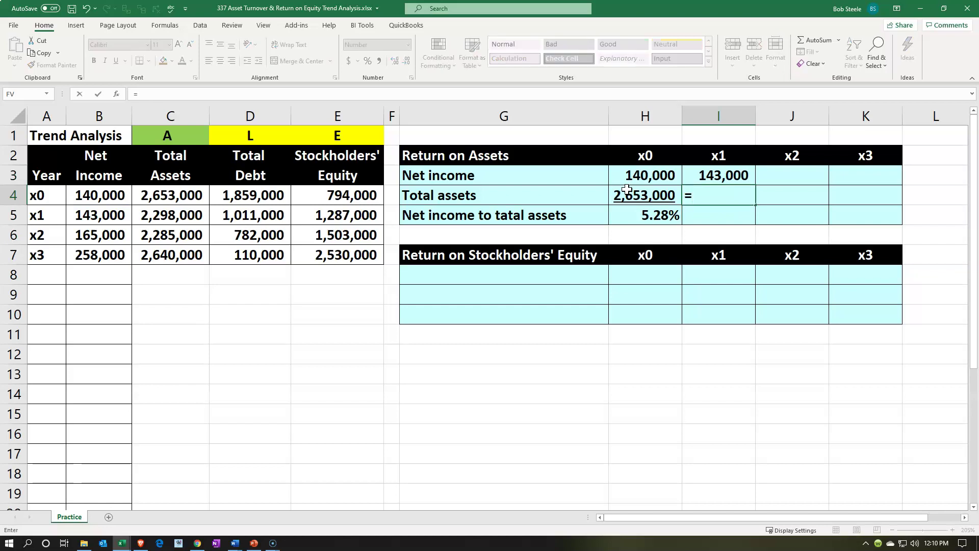
key("Left")
key("Left")
key("Left")
key("Left")
key("Left")
key("Left")
key("Down")
key("Return")
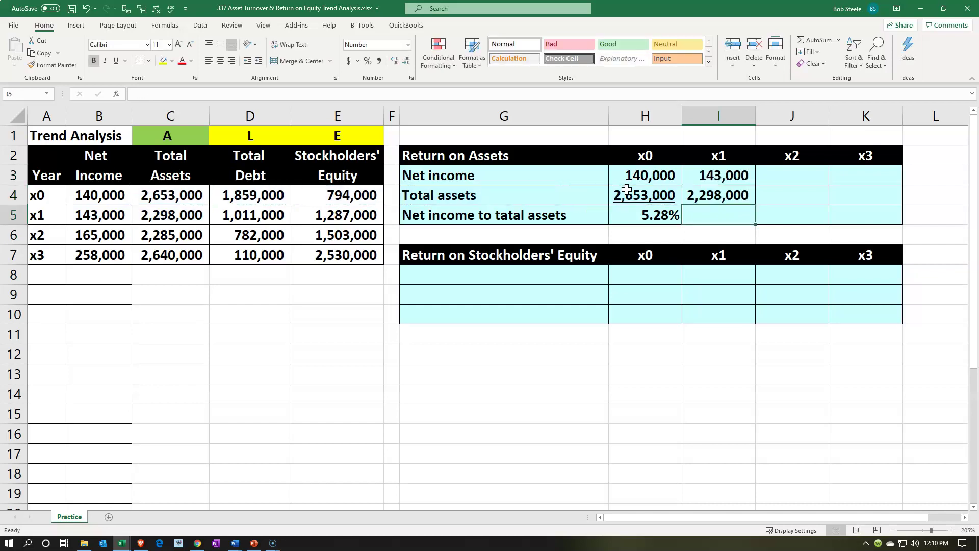
Step: Calculate the x1 net income to total assets ratio in I5 with =I3/I4
type("=")
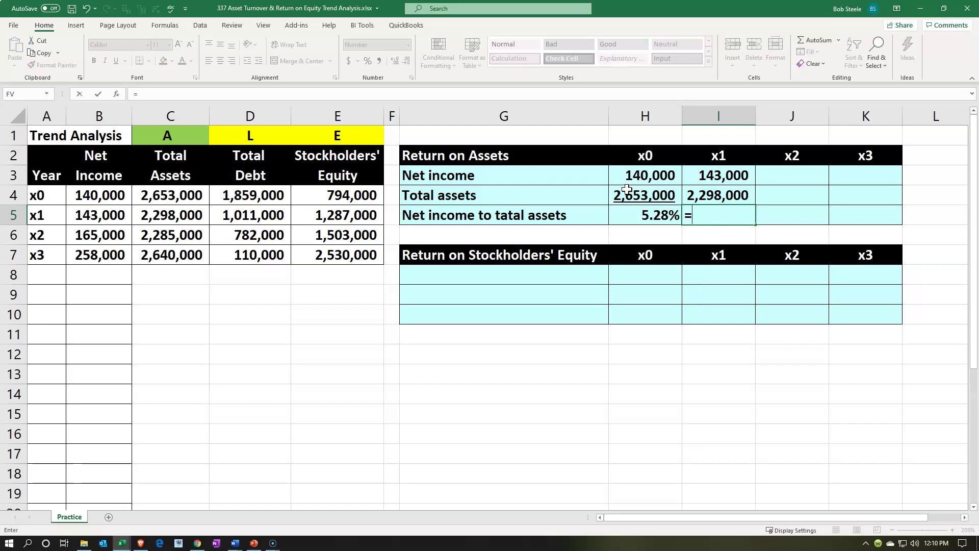
key("Up")
key("Up")
type("/")
key("Up")
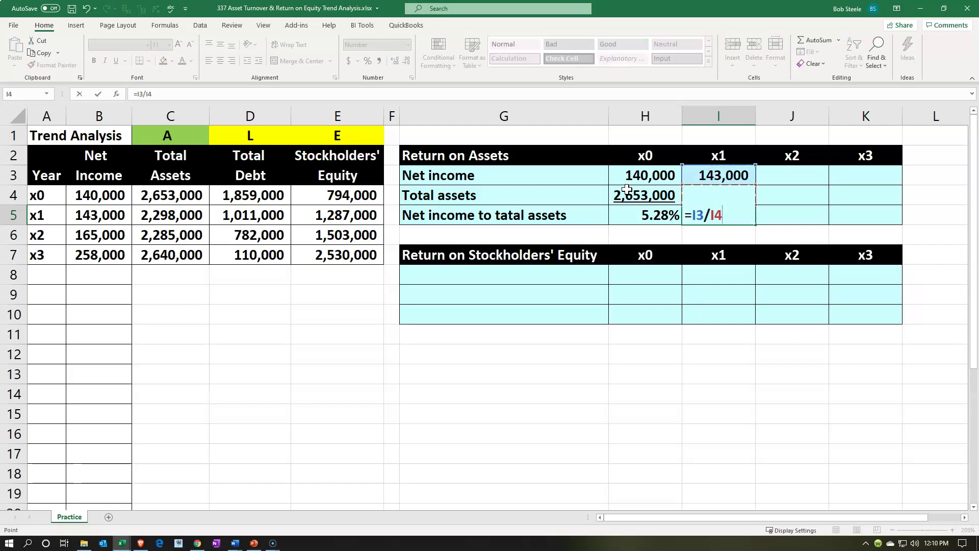
key("Return")
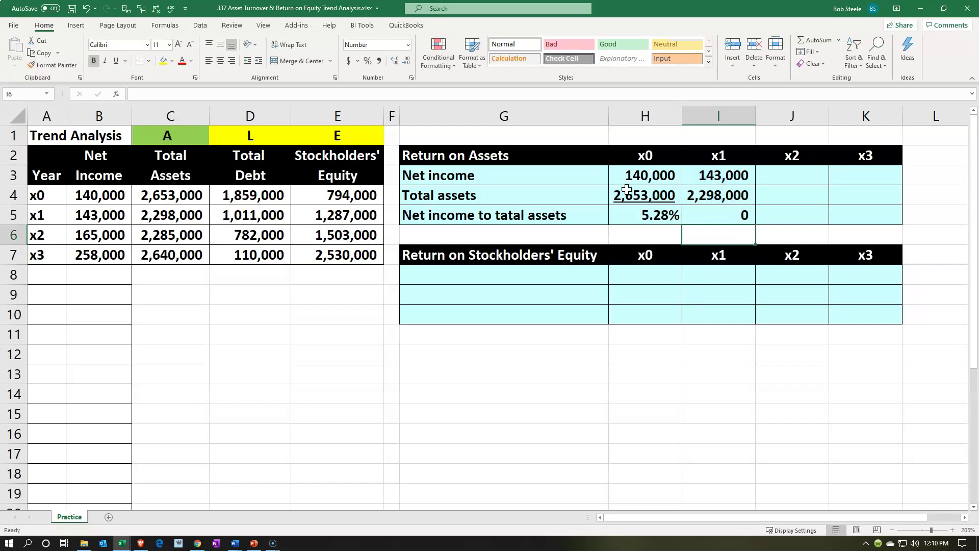
Step: Copy the underline and percentage formatting of H4:H5 onto the x1 cells I4:I5 with Format Painter
left_click_drag(626, 190, 625, 217)
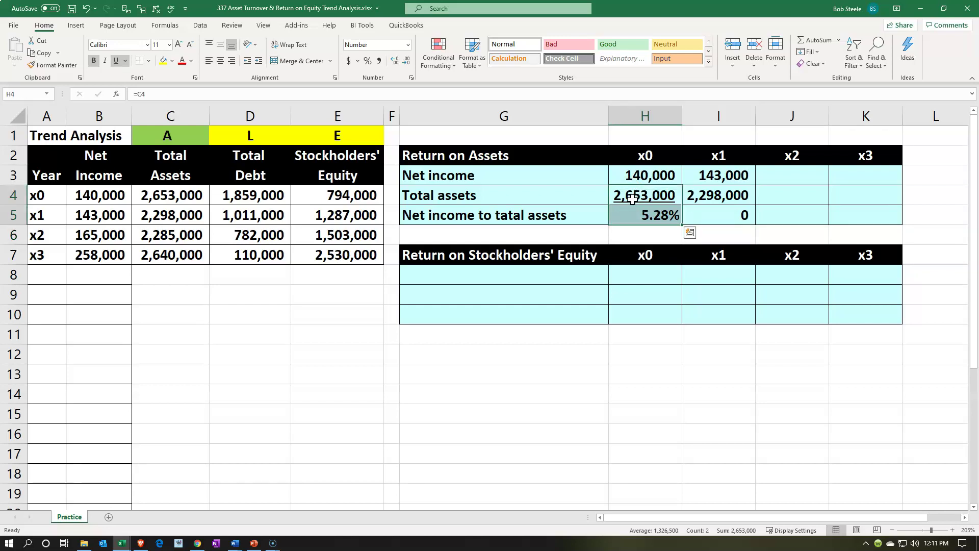
left_click(56, 23)
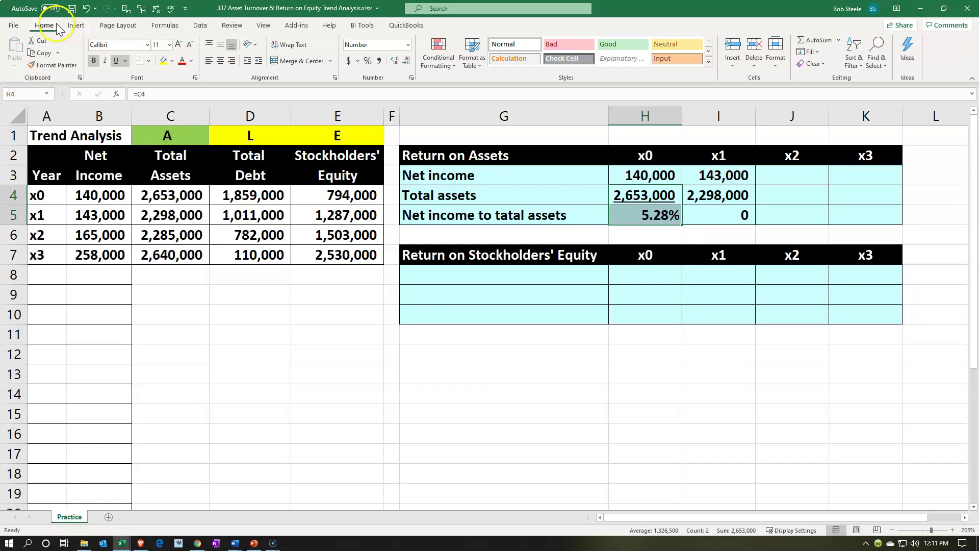
left_click(51, 65)
left_click(698, 194)
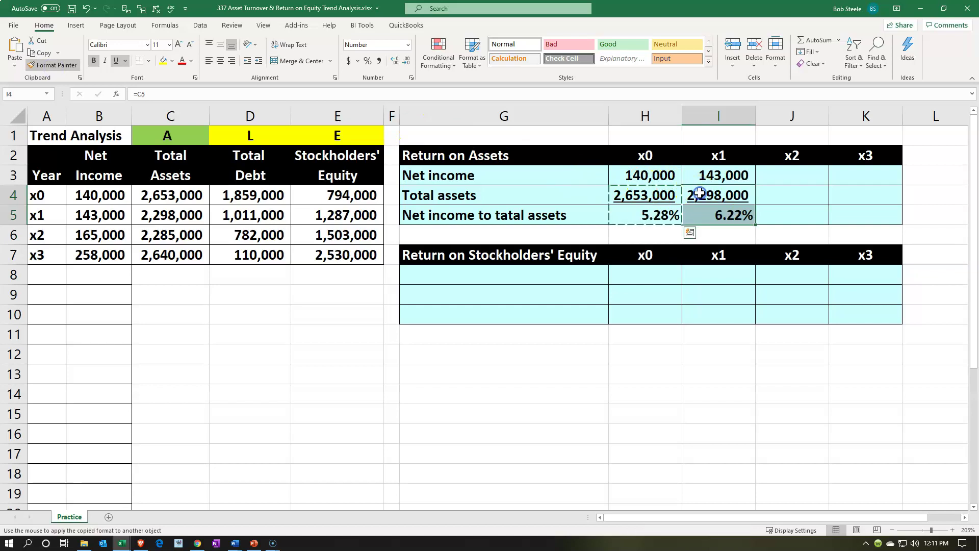
left_click(721, 213)
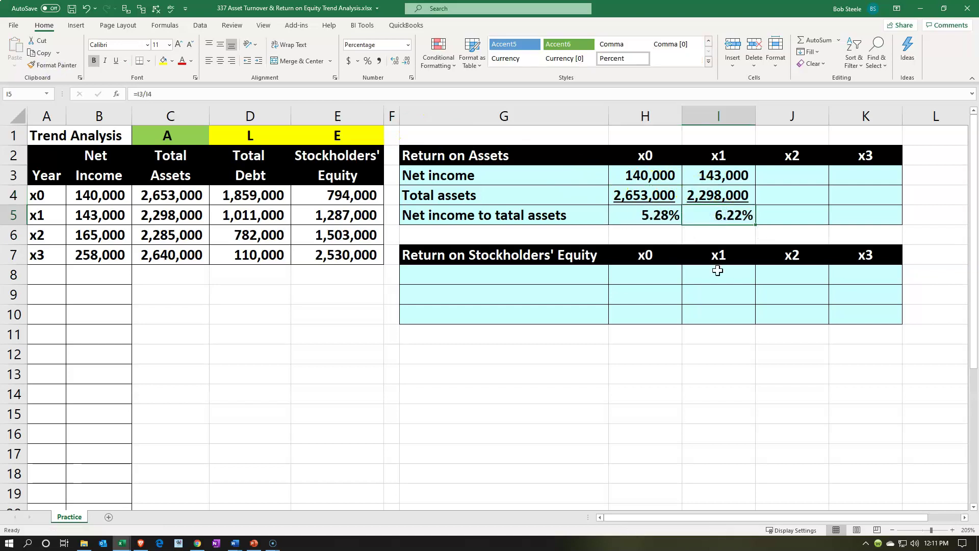
Step: Relabel the ratio row in G5 as "Return on assets"
key("Left")
key("Left")
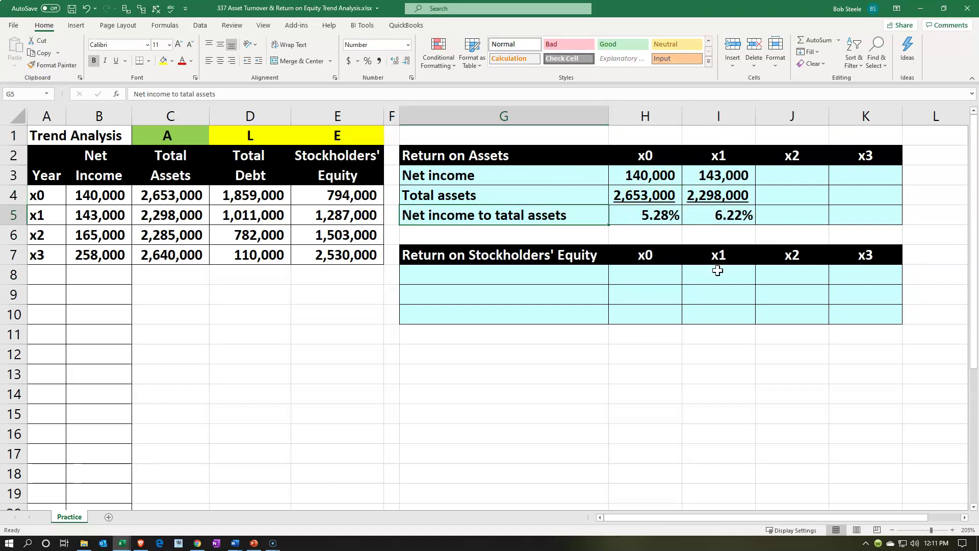
type("Return on")
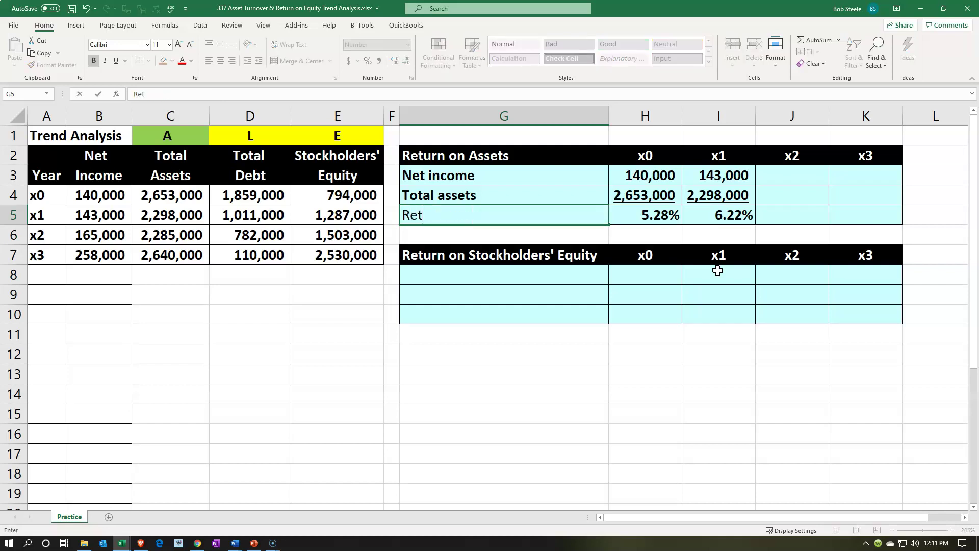
key("BackSpace")
key("BackSpace")
key("ctrl+b")
type("on assets")
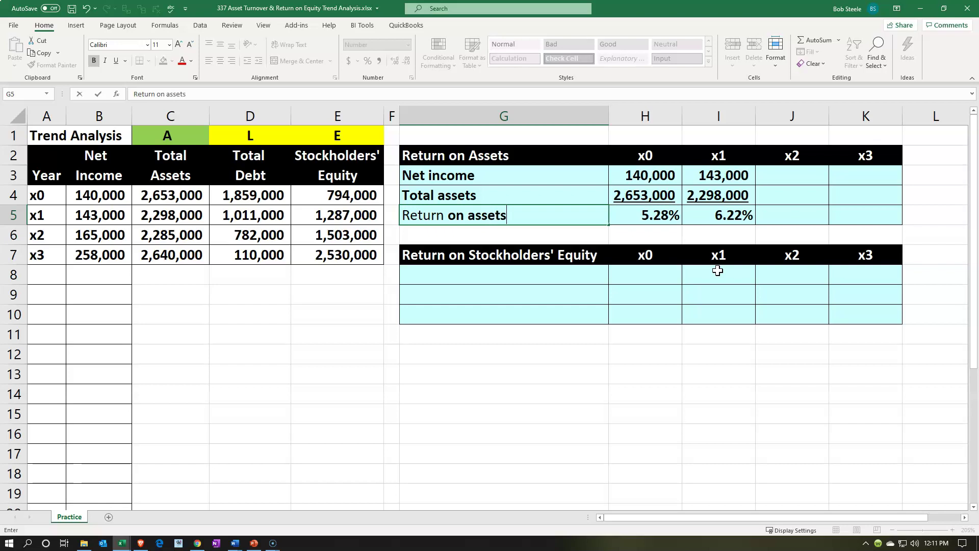
key("Return")
Step: Compare the x0 and x1 return on assets, net income and total assets in the ratio table and the source data
key("Right")
key("Right")
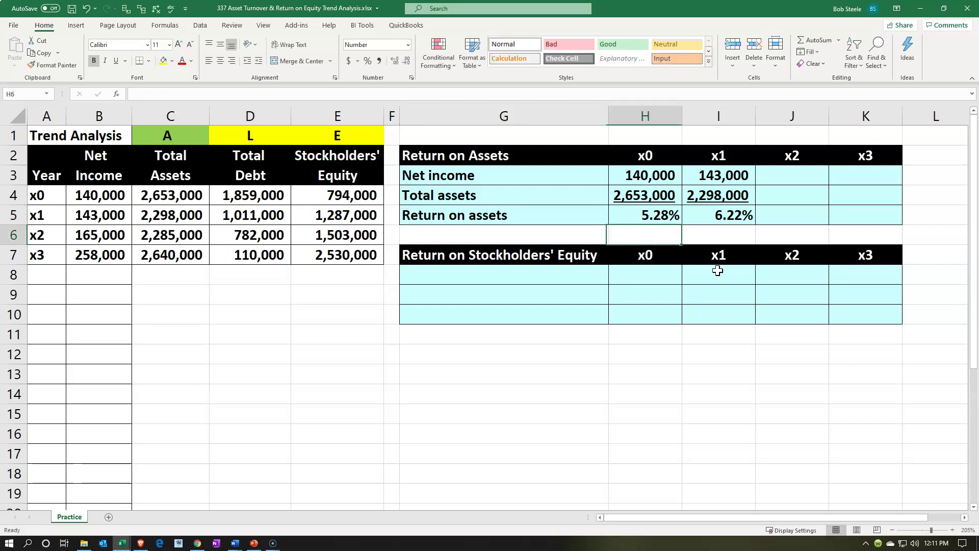
key("Up")
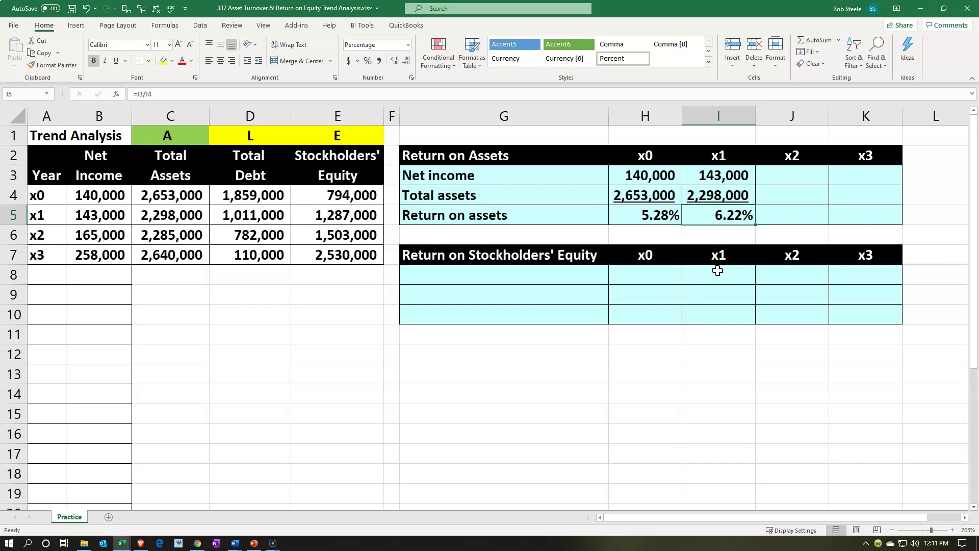
key("Up")
key("Up")
key("Left")
key("Right")
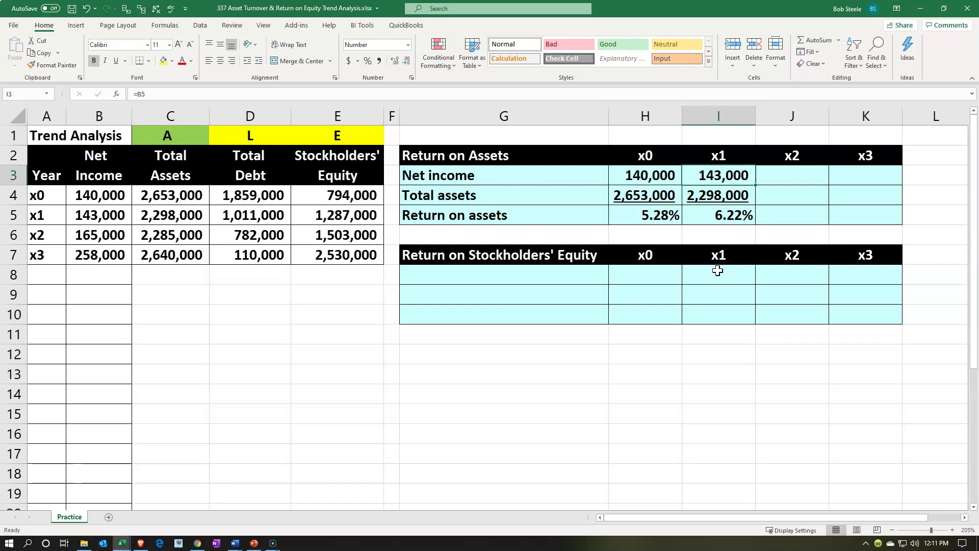
key("Down")
key("Left")
key("Right")
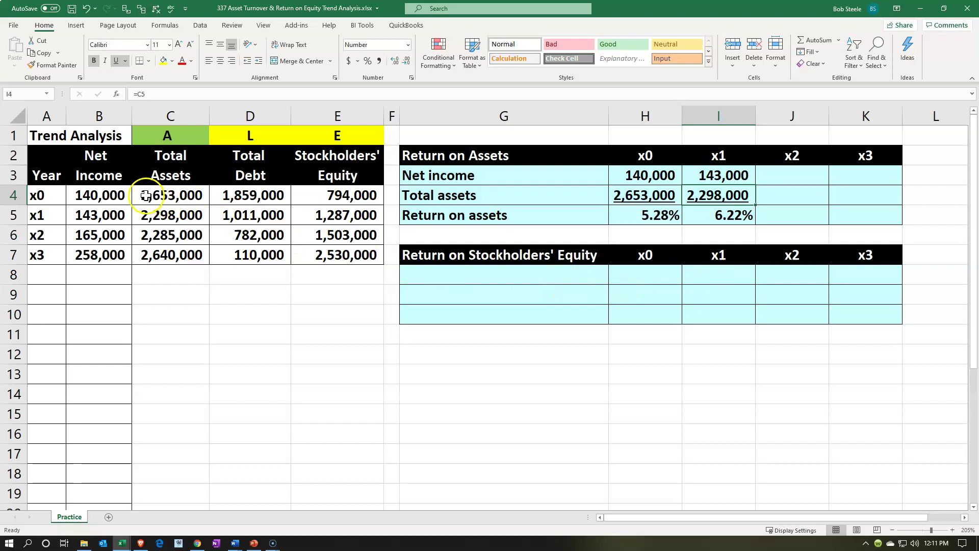
left_click(123, 193)
key("Down")
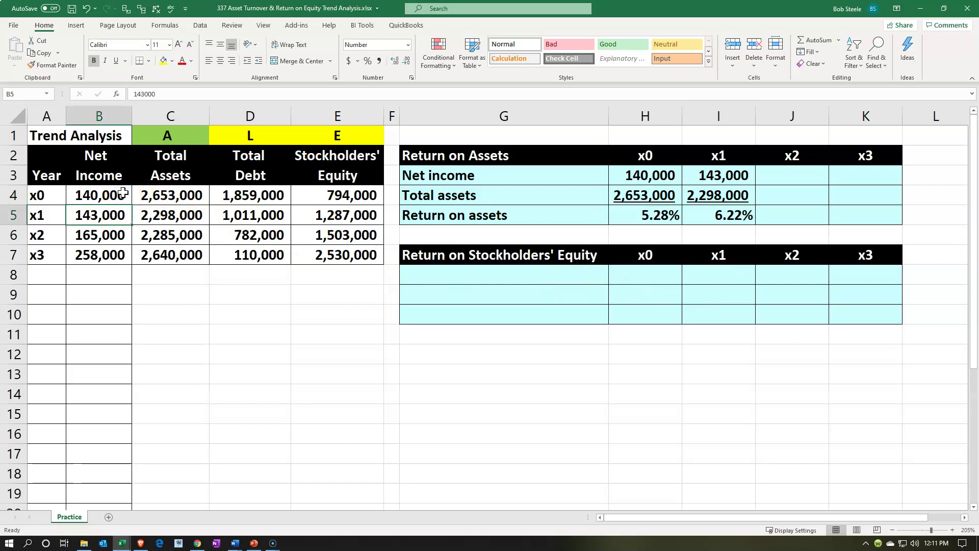
key("Right")
key("Up")
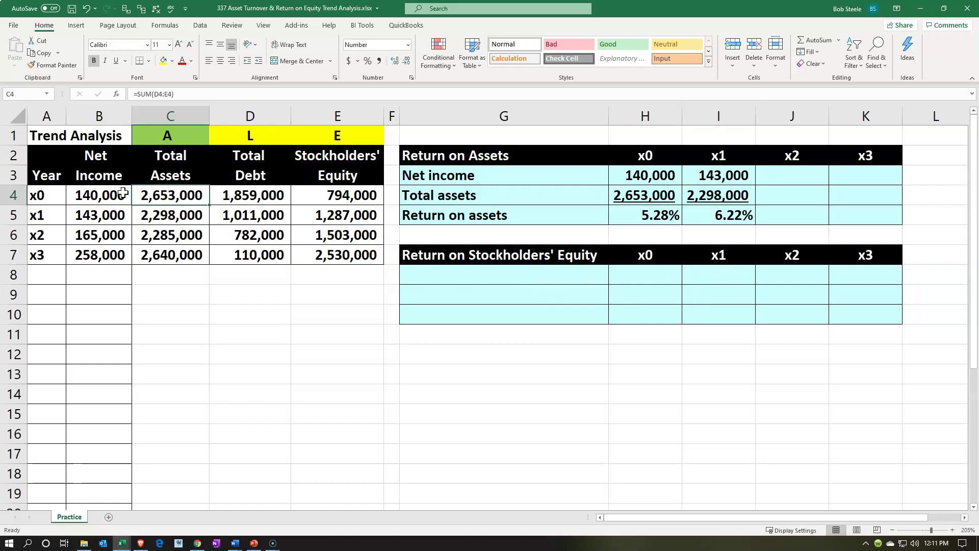
key("Down")
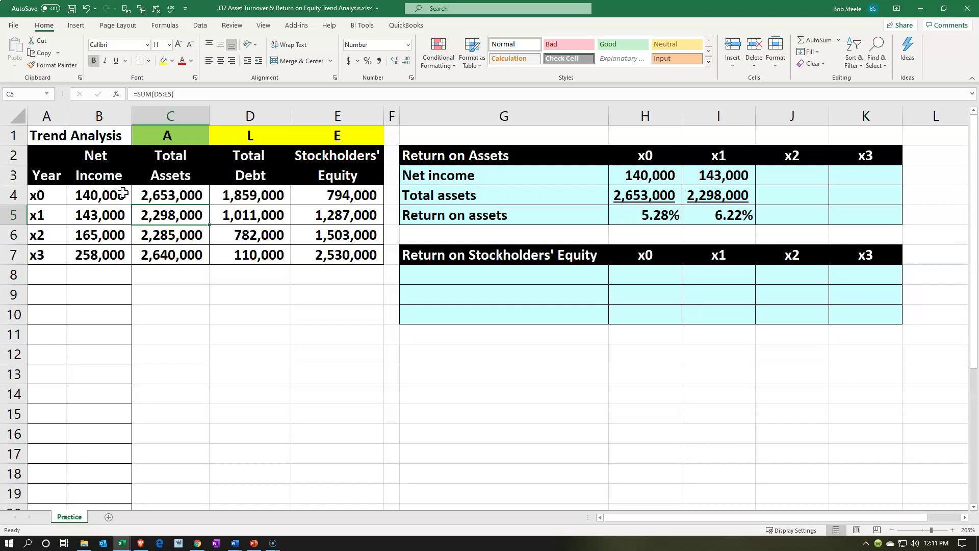
Step: Link the x2 net income cell J3 in the Return on Assets table to the source data with =B6
left_click(731, 194)
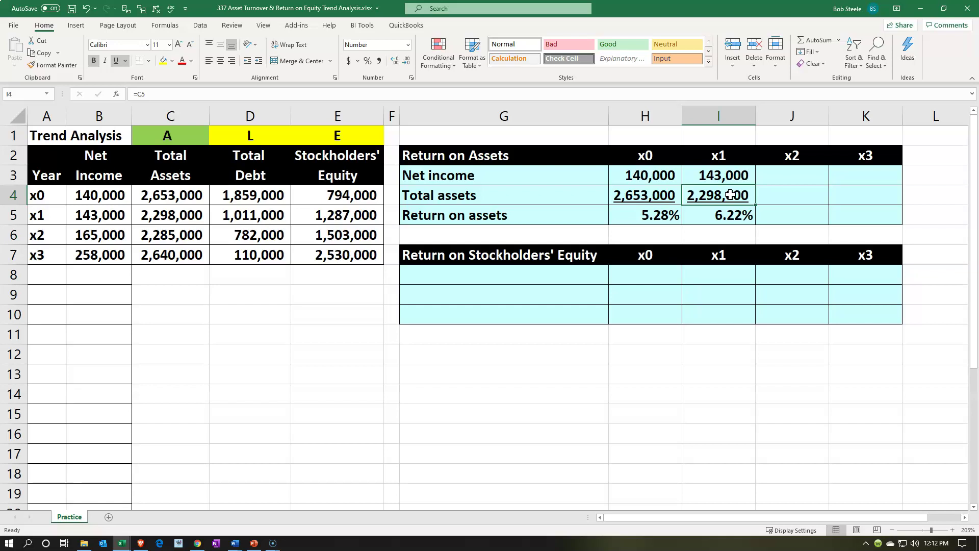
key("Right")
key("Up")
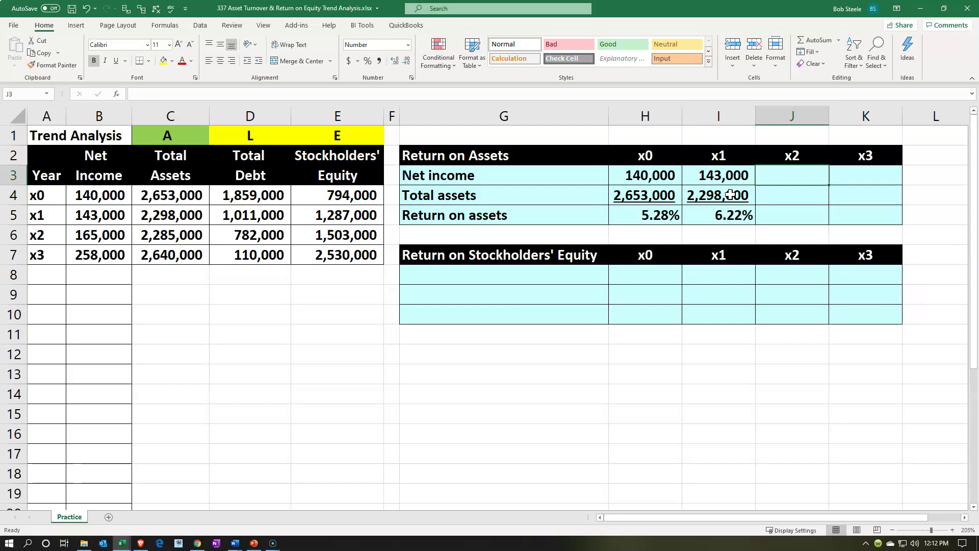
type("=")
key("Left")
key("Left")
key("Left")
key("Left")
key("Left")
key("Left")
key("Left")
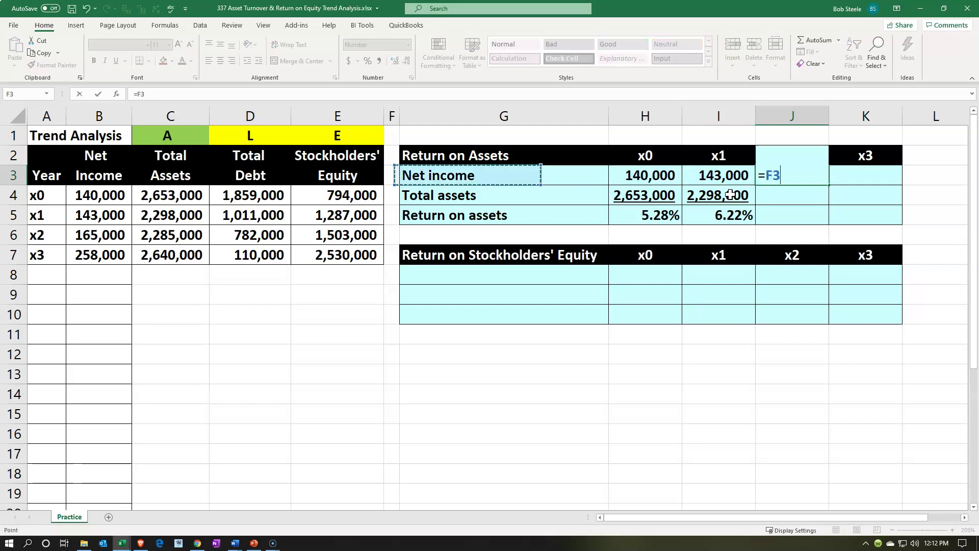
key("Down")
key("Down")
key("Down")
key("Left")
key("Return")
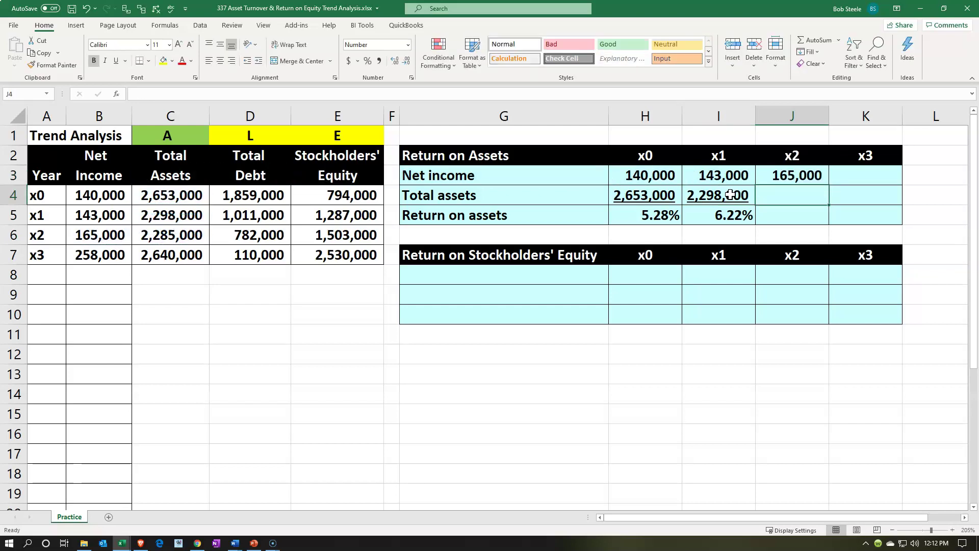
Step: Link the x2 total assets cell J4 to the source data with =C6
type("=")
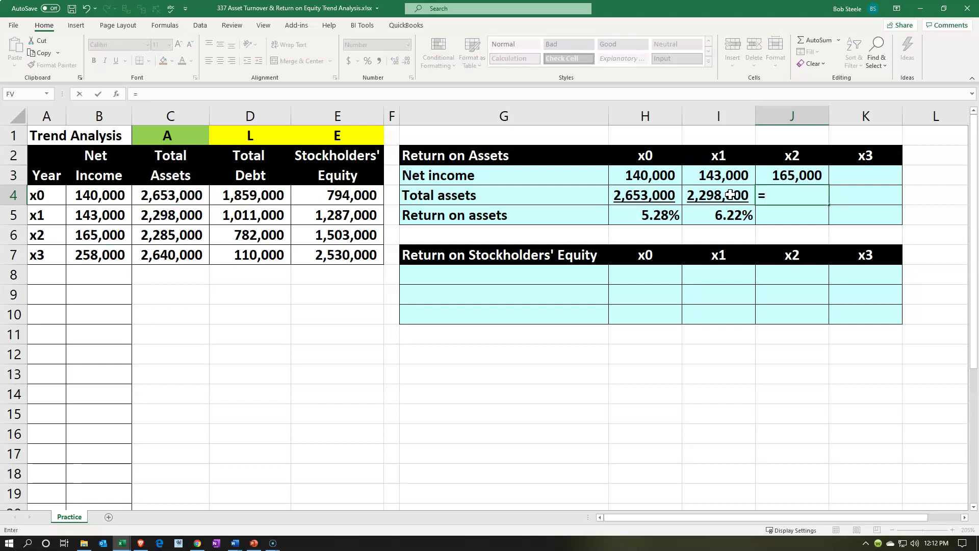
key("Left")
key("Left")
key("Left")
key("Left")
key("Left")
key("Left")
key("Left")
key("Down")
key("Down")
key("Return")
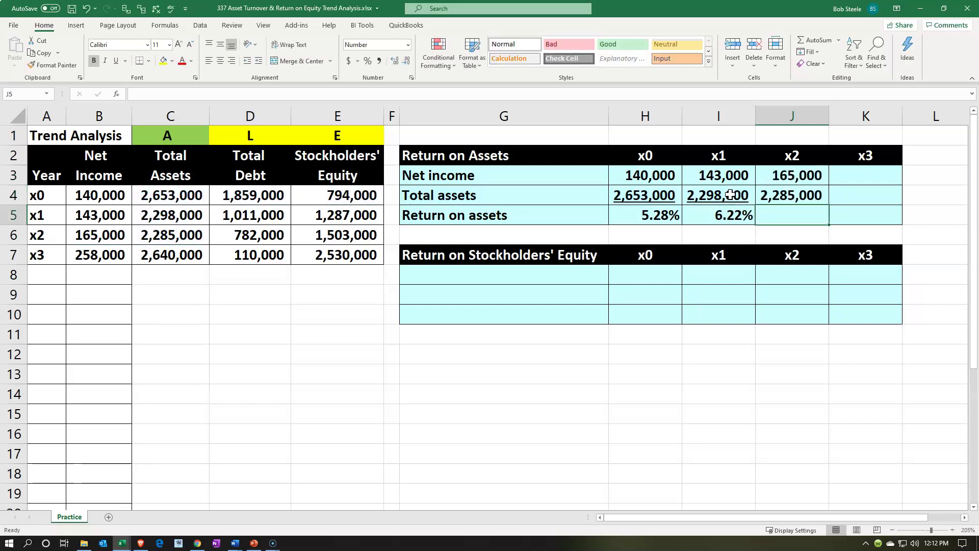
Step: Calculate the x2 return on assets in J5 with =J3/J4
type("=")
key("Up")
key("Up")
type("/")
key("Up")
key("Return")
key("Up")
Step: Copy the underline and percentage formatting of I4:I5 onto the x2 cells J4:J5 with Format Painter
left_click_drag(730, 194, 722, 210)
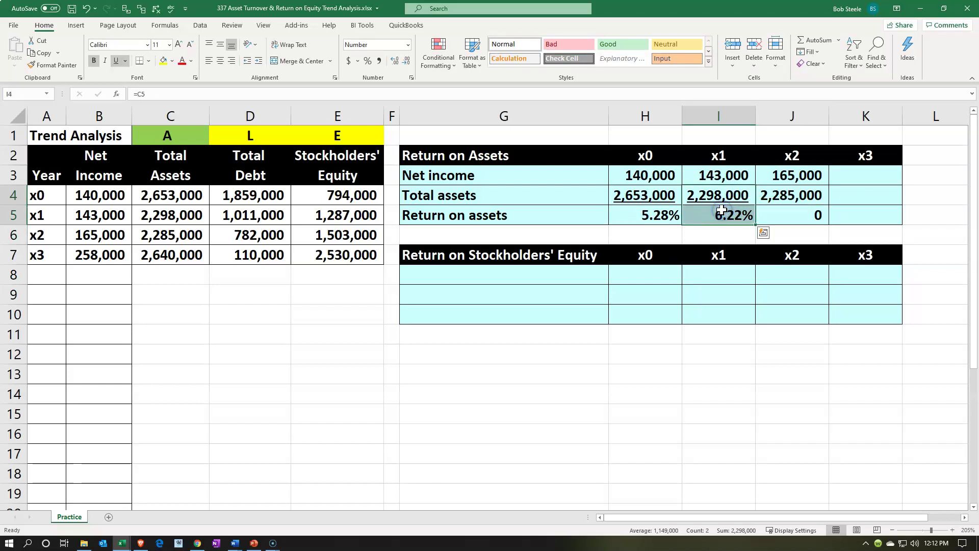
left_click(56, 64)
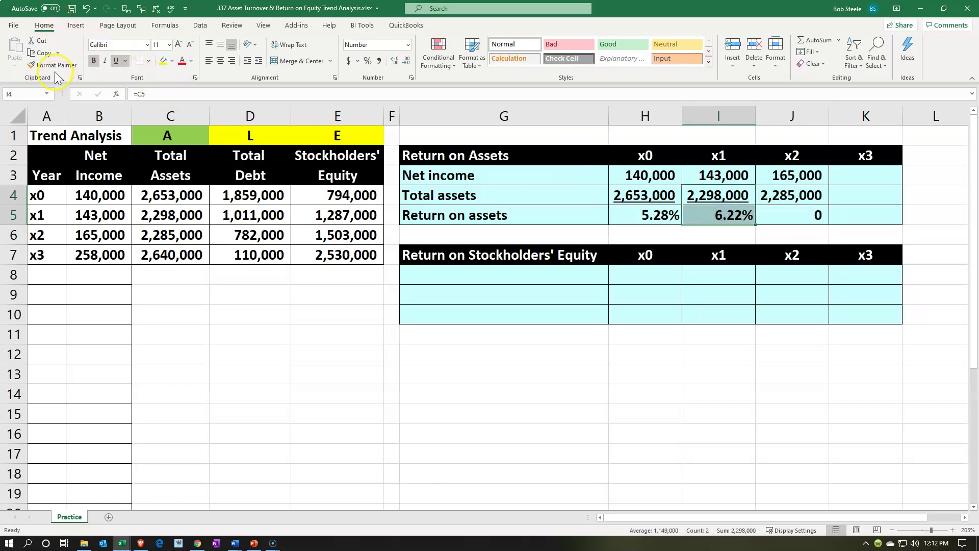
left_click(56, 65)
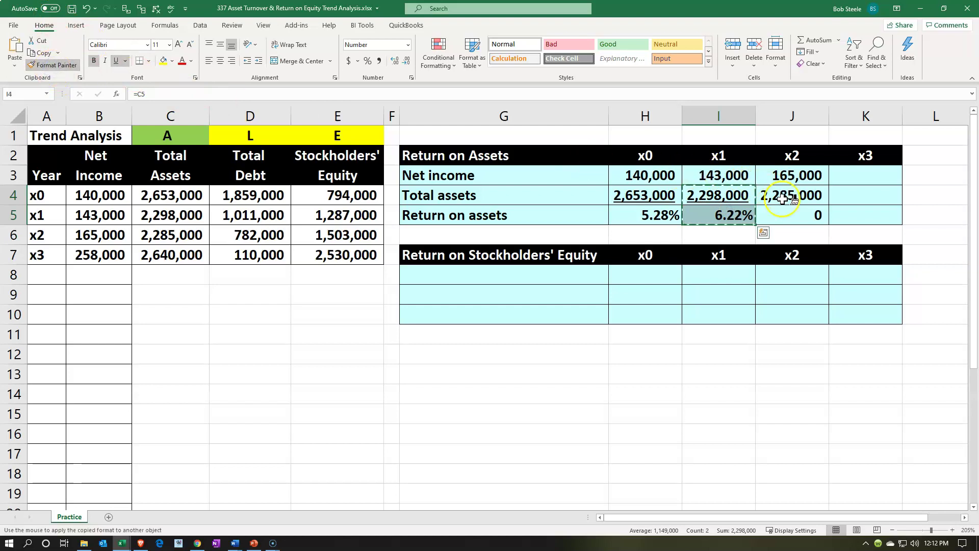
left_click_drag(779, 193, 791, 214)
left_click(795, 219)
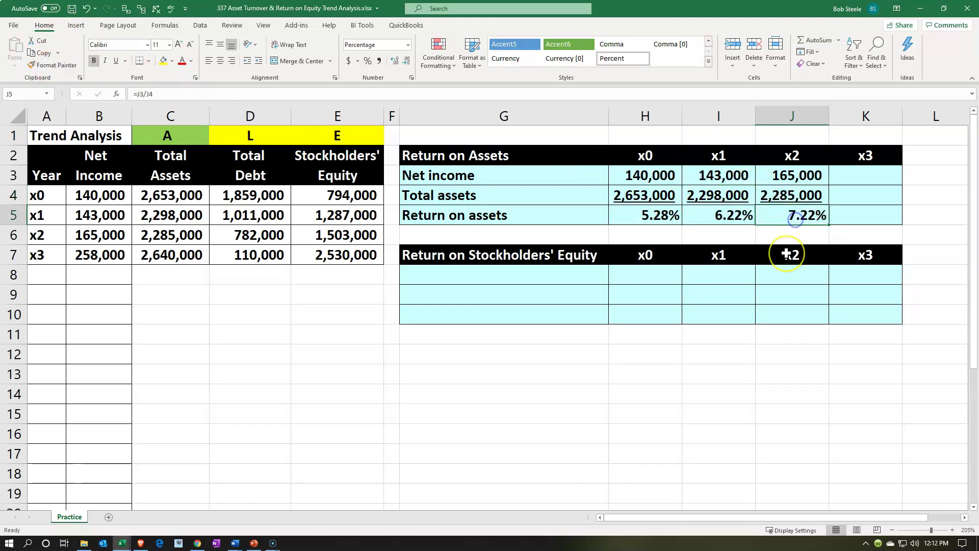
key("Left")
key("Right")
Step: Link the x3 net income cell K3 in the Return on Assets table to the source data with =B7
left_click(772, 176)
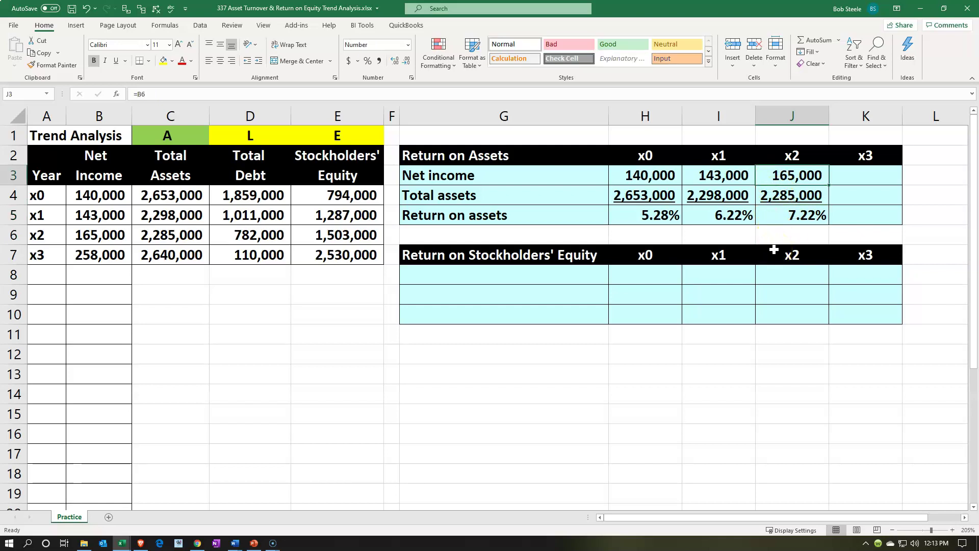
key("Down")
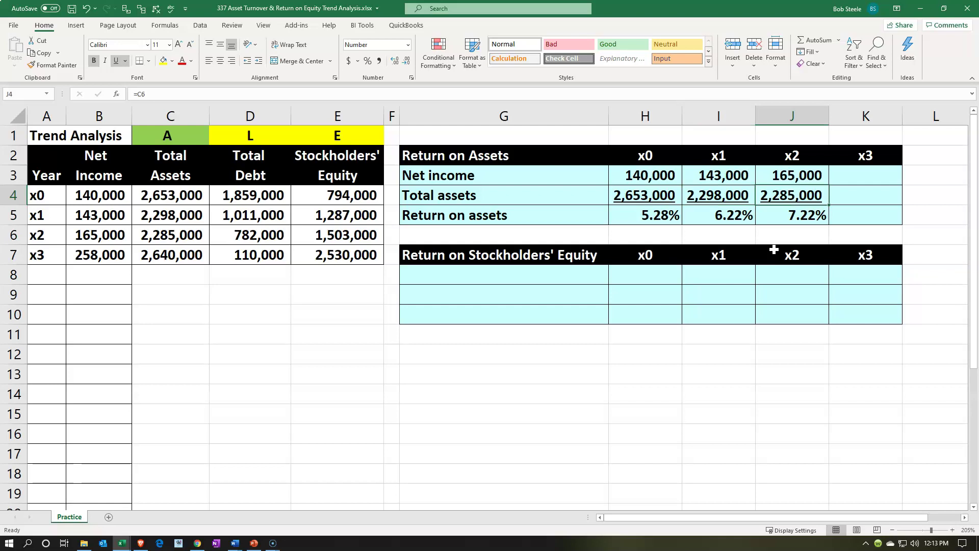
key("Up")
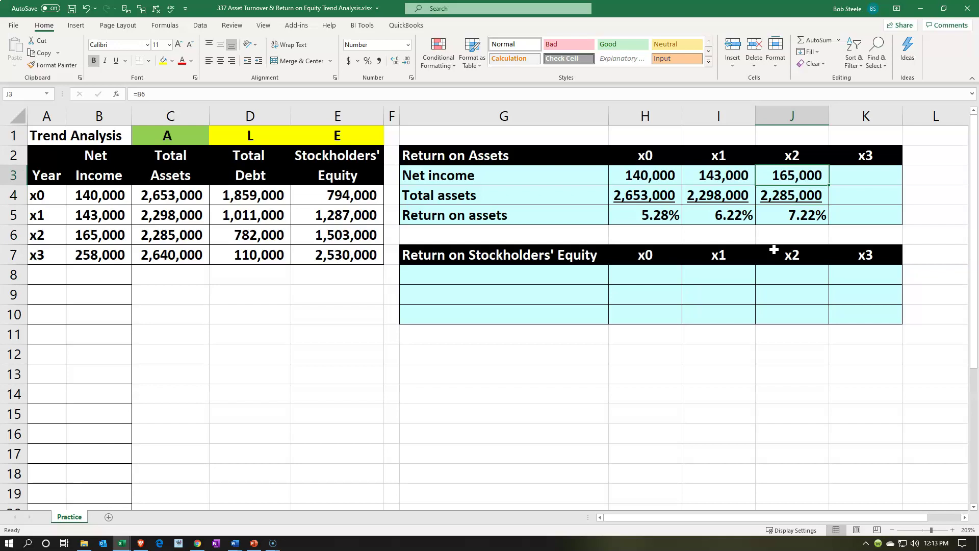
key("Right")
type("=")
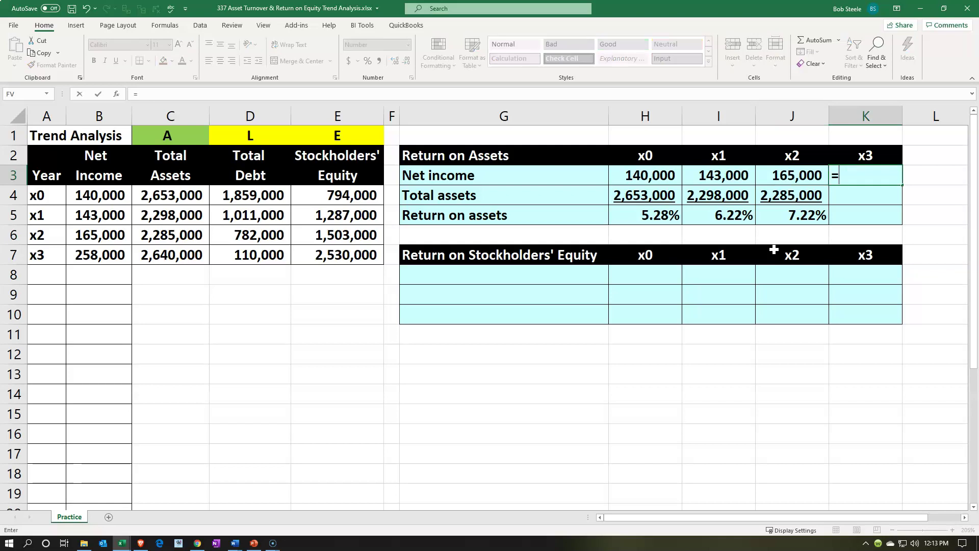
key("Left")
key("Left")
key("Left")
key("Left")
key("Left")
key("Left")
key("Left")
key("Left")
key("Down")
key("Down")
key("Down")
key("Down")
key("Left")
key("Return")
Step: Link the x3 total assets cell K4 to the source data with =C7
type("=")
key("Left")
key("Left")
key("Left")
key("Left")
key("Left")
key("Left")
key("Left")
key("Down")
key("Down")
key("Down")
key("Left")
key("Return")
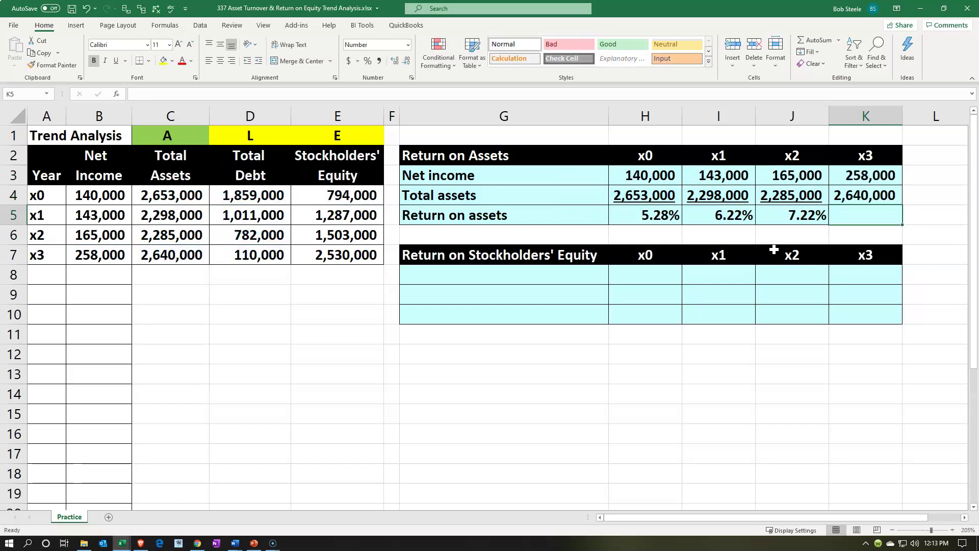
Step: Calculate the x3 return on assets in K5 with =K3/K4
type("=")
key("Up")
key("Up")
type("/")
key("Up")
key("Return")
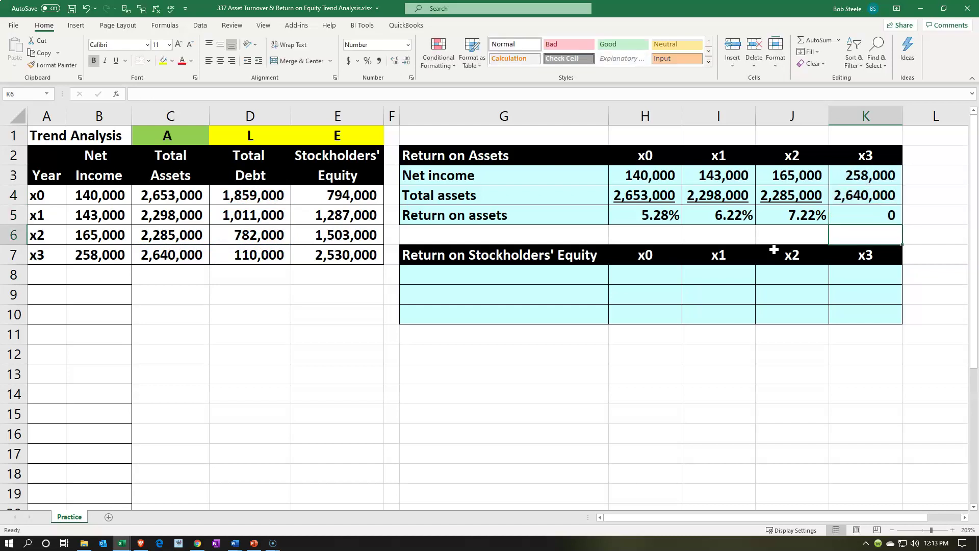
key("Up")
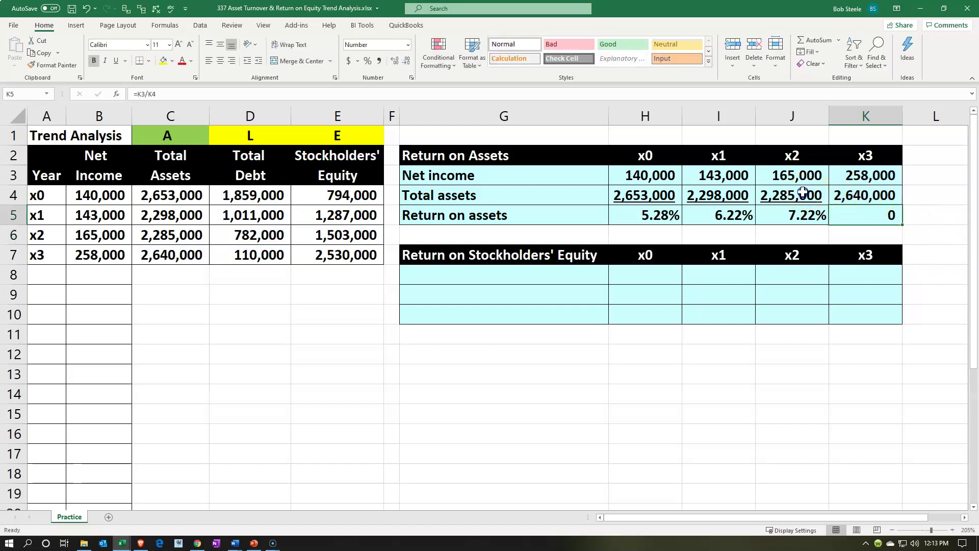
Step: Copy the underline and percentage formatting of J4:J5 onto the x3 cells K4:K5 with Format Painter
left_click_drag(803, 192, 807, 214)
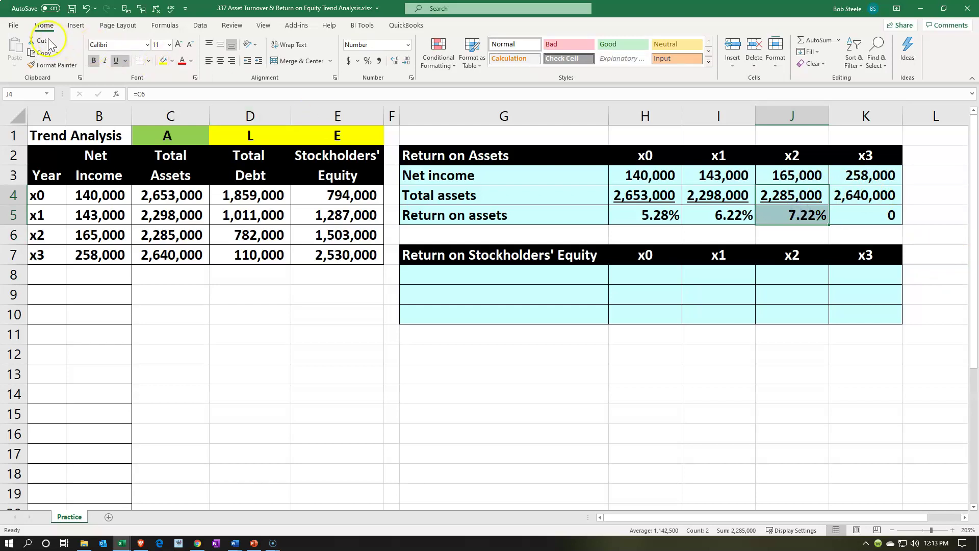
left_click(51, 65)
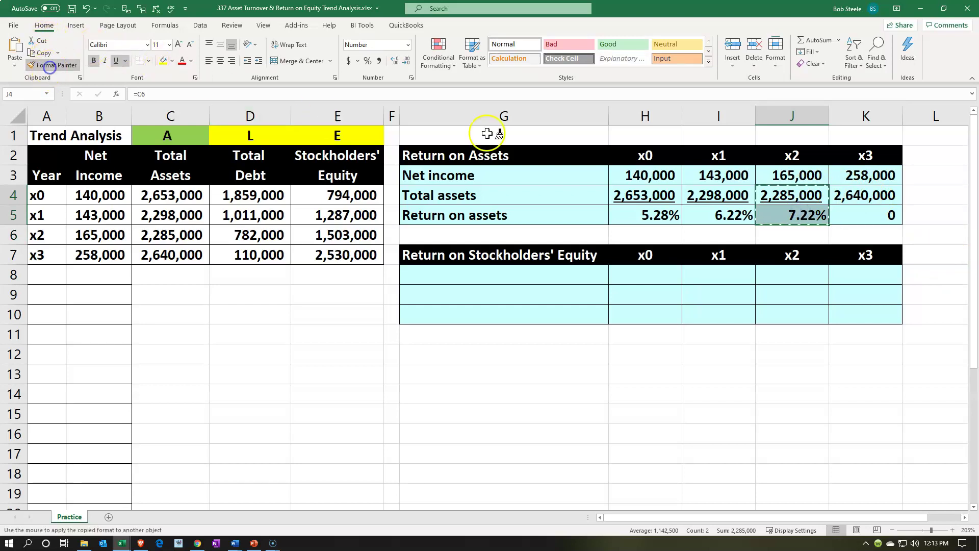
left_click(876, 198)
left_click(866, 241)
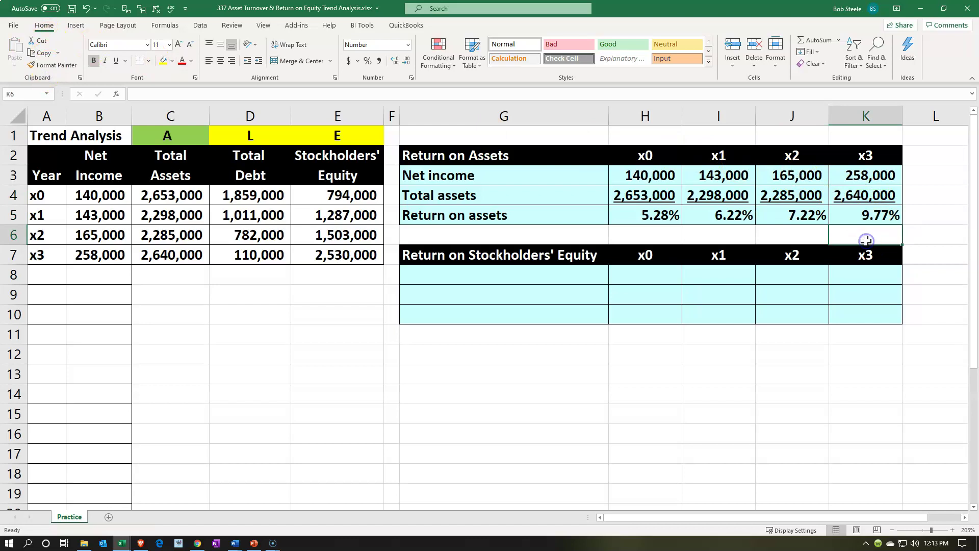
key("Up")
key("Left")
key("Right")
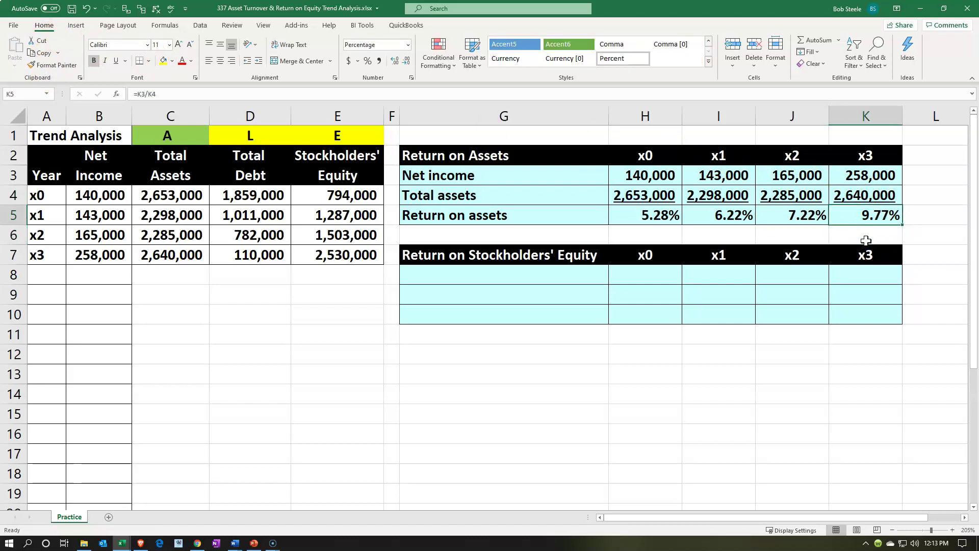
Step: Review the linked net income and total assets cells for x2 and x3 in the Return on Assets table
key("Up")
key("Up")
key("Left")
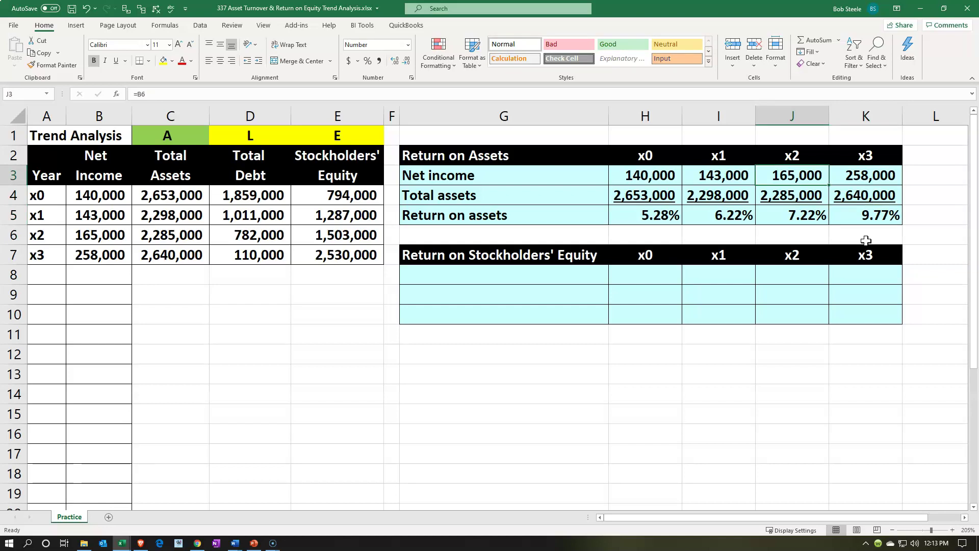
key("Right")
key("Down")
key("Left")
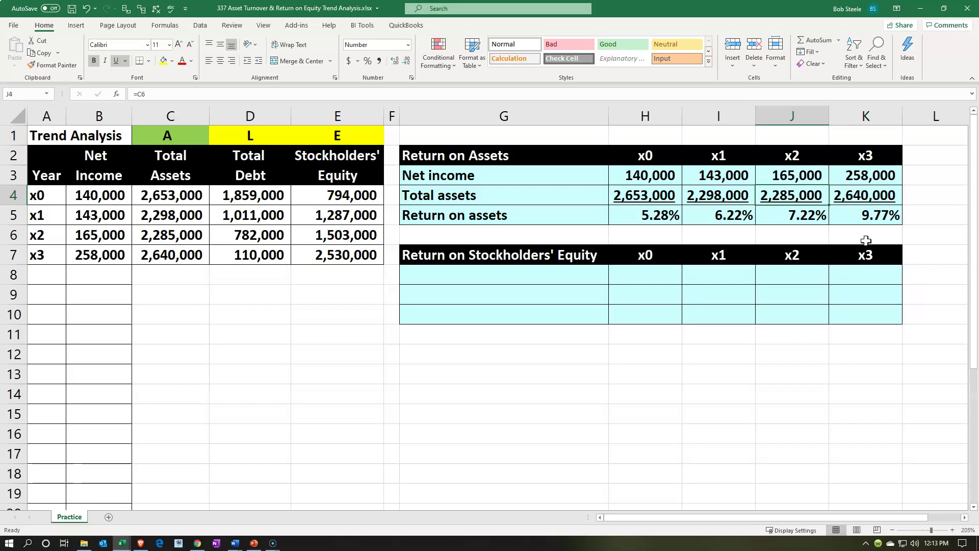
key("Right")
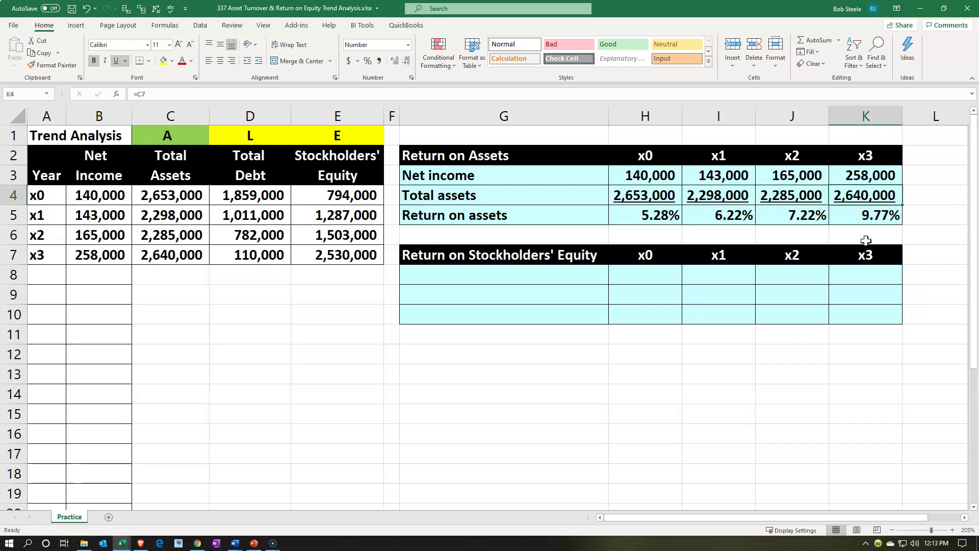
key("Up")
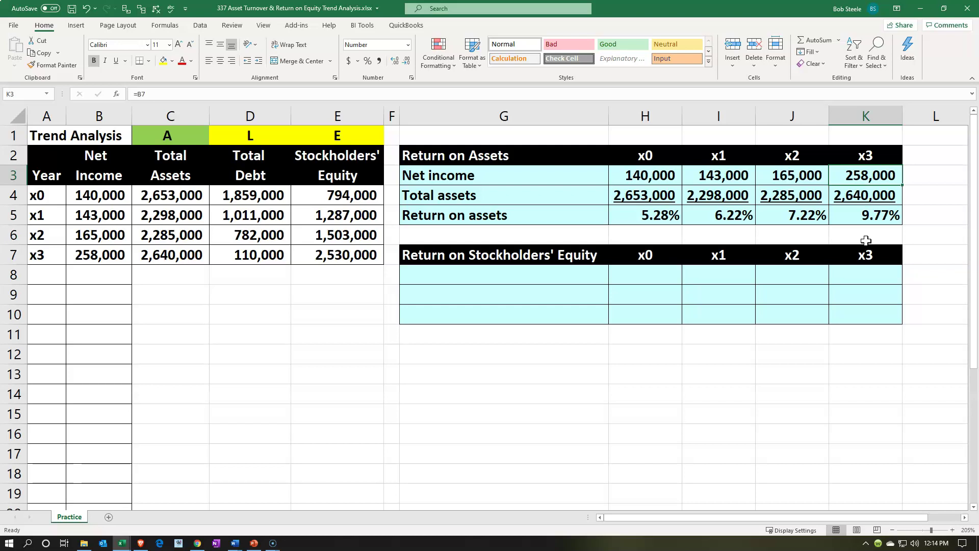
key("Down")
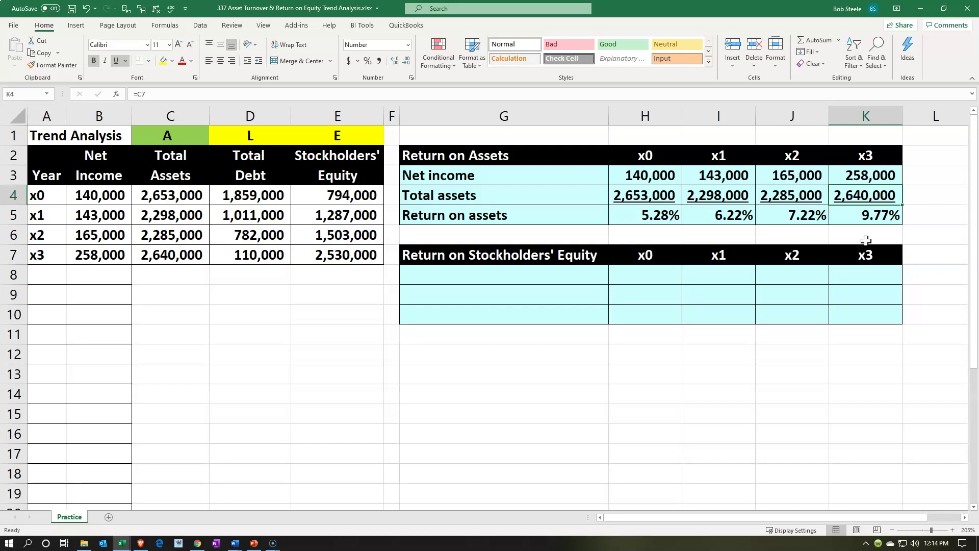
key("Up")
Step: Link the first row label G8 of the Return on Stockholders' Equity table to the net income label with =G3
key("Down")
key("Down")
key("Down")
key("Down")
key("Down")
key("Down")
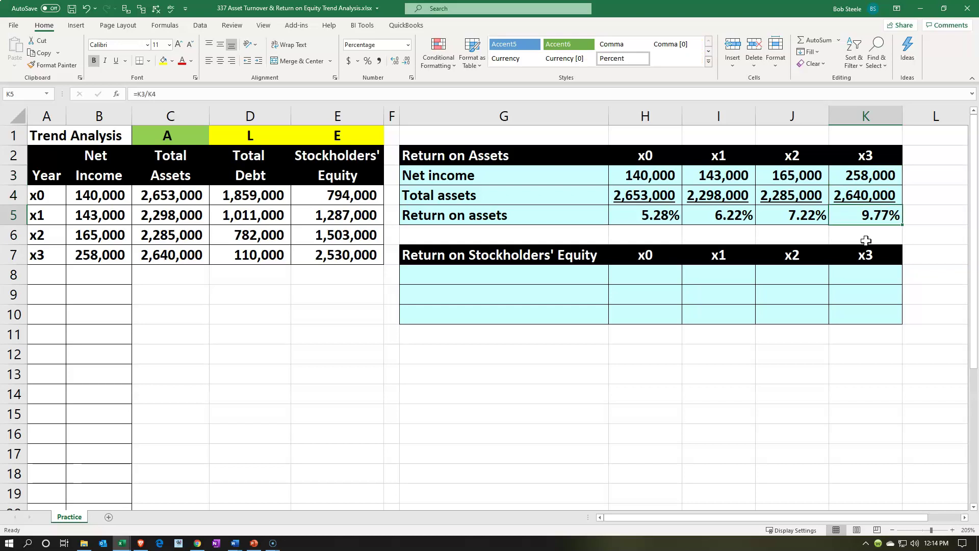
key("Left")
key("Left")
key("Left")
key("Left")
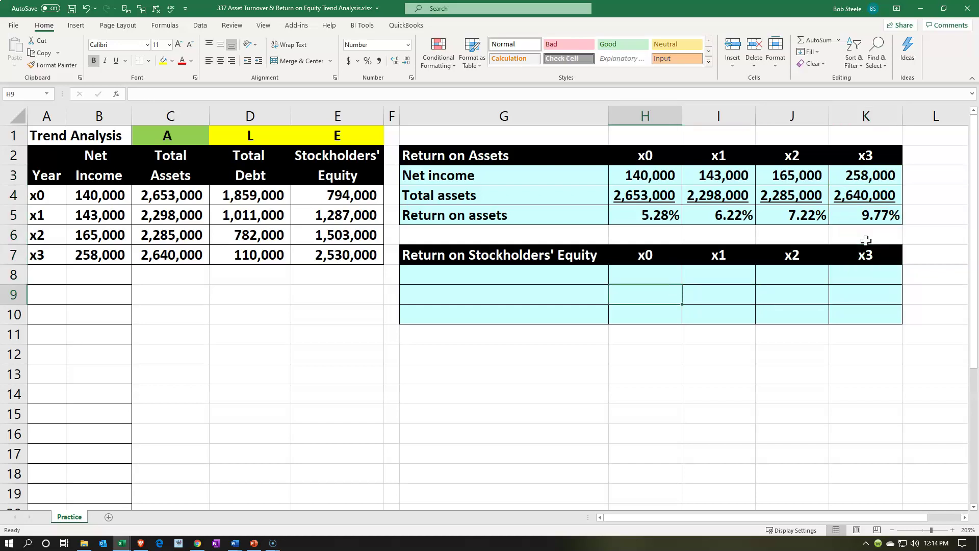
key("Up")
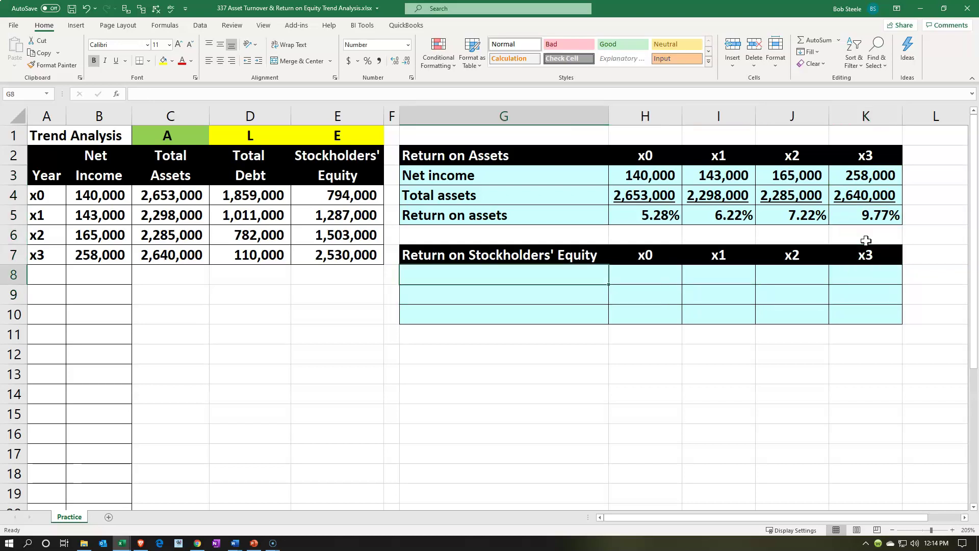
type("=")
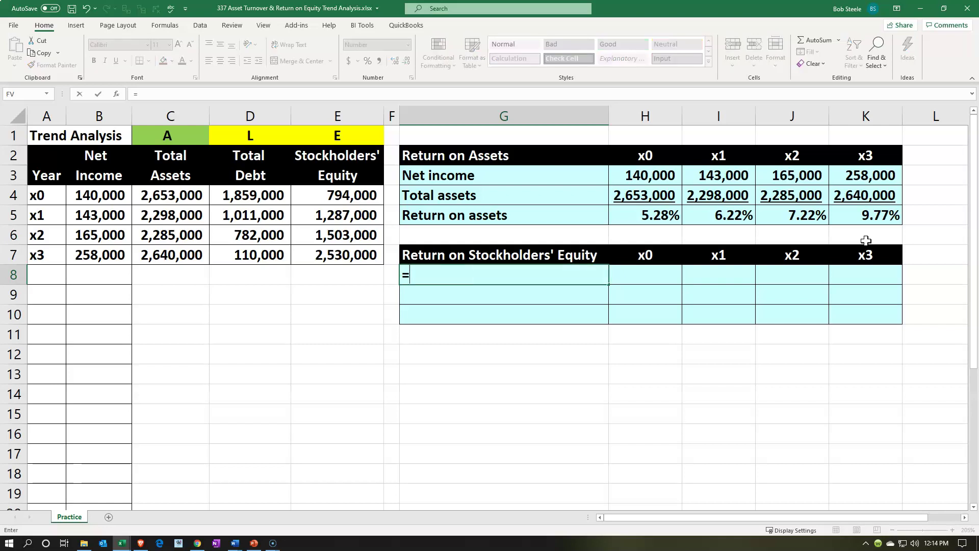
key("Up")
key("Up")
key("Up")
key("Up")
key("Up")
key("Return")
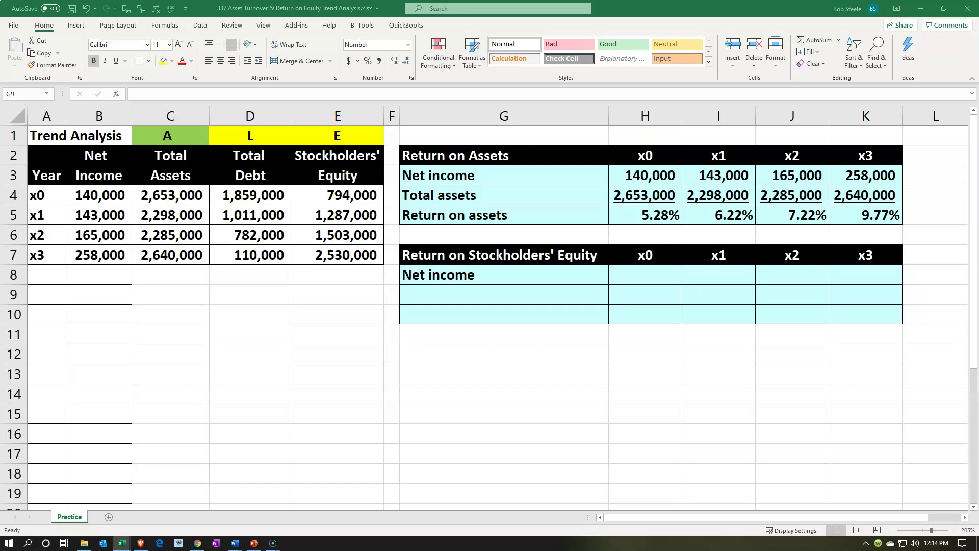
Step: Link label cell G9 to G4 and enter "Return on stockholders' equity" as the label in G10
key("ctrl+c")
left_click(491, 293)
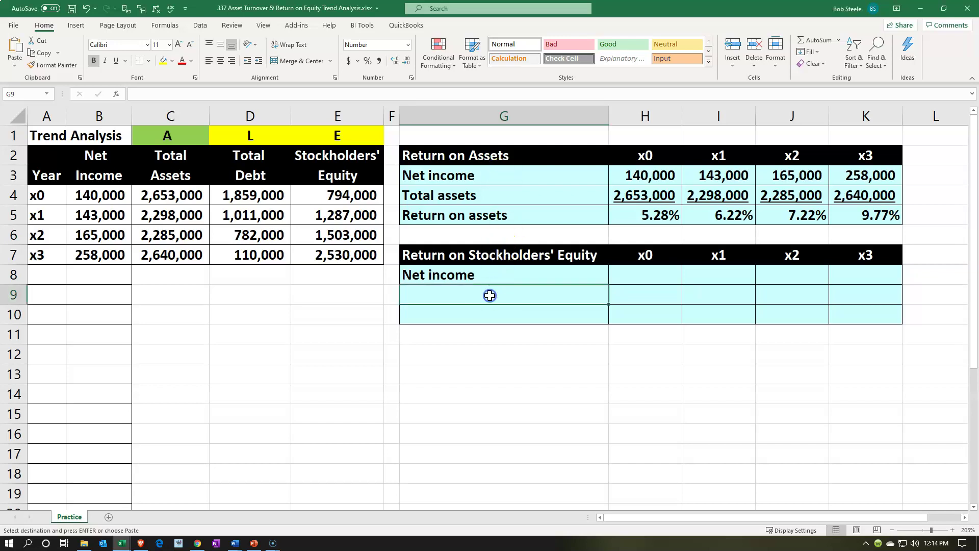
key("ctrl+v")
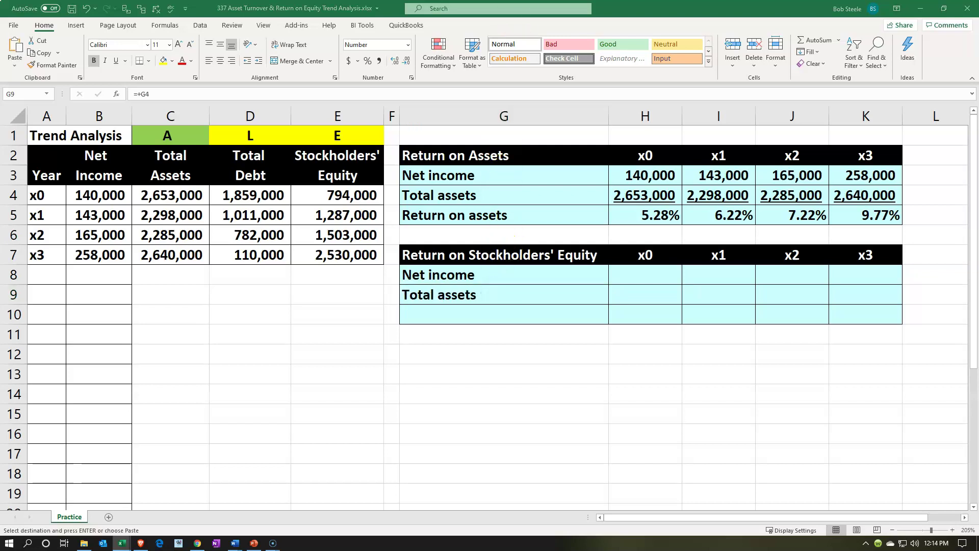
left_click(523, 321)
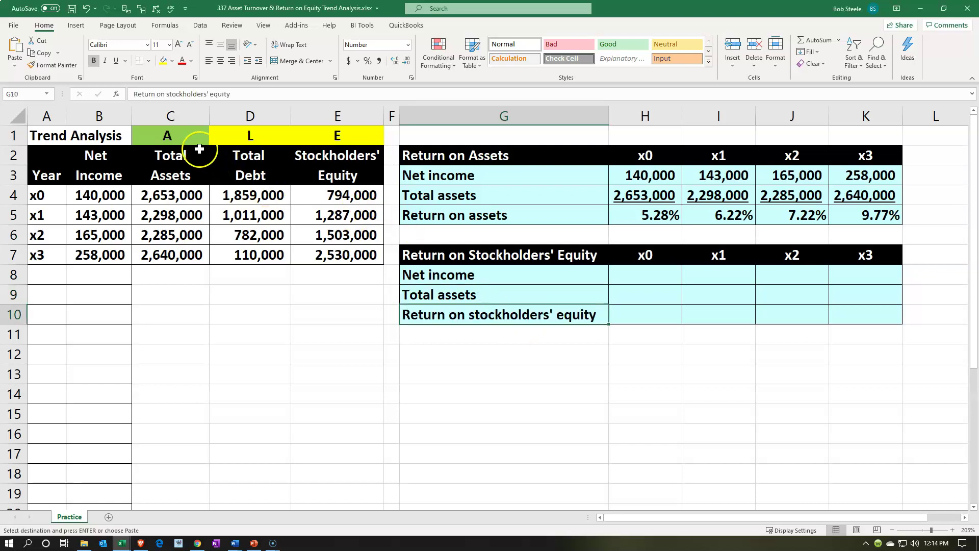
Step: Review the source data columns to identify the base for the return on stockholders' equity ratio
left_click(148, 138)
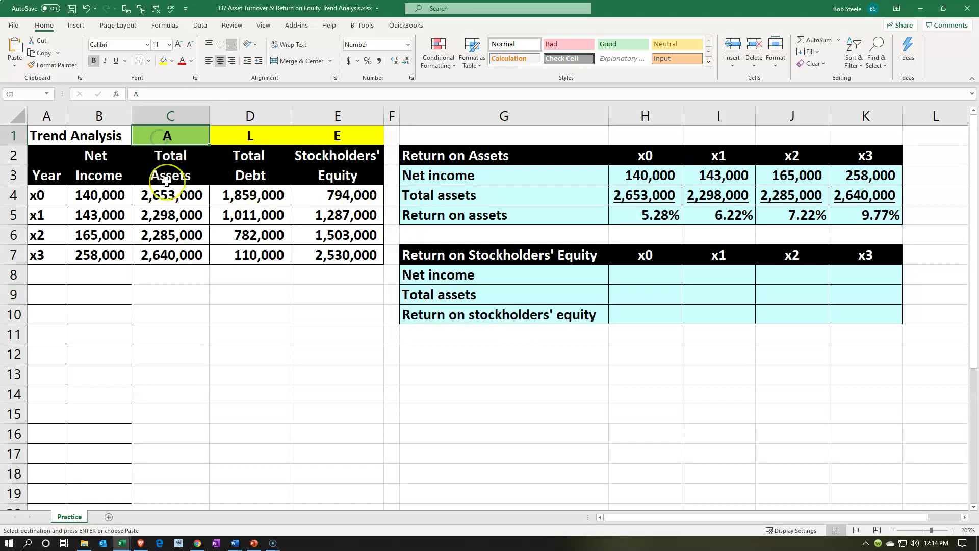
key("Down")
key("Down")
key("Left")
key("Down")
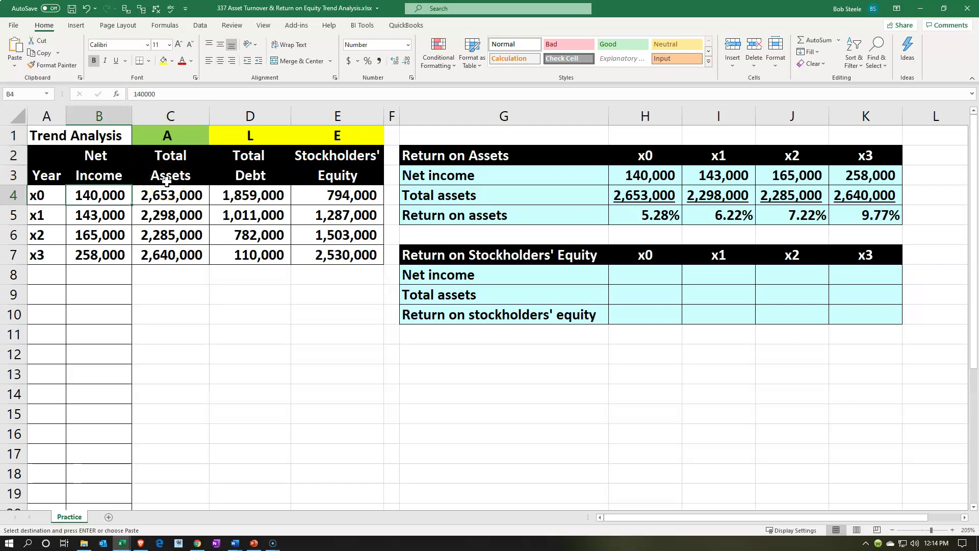
key("Right")
key("Right")
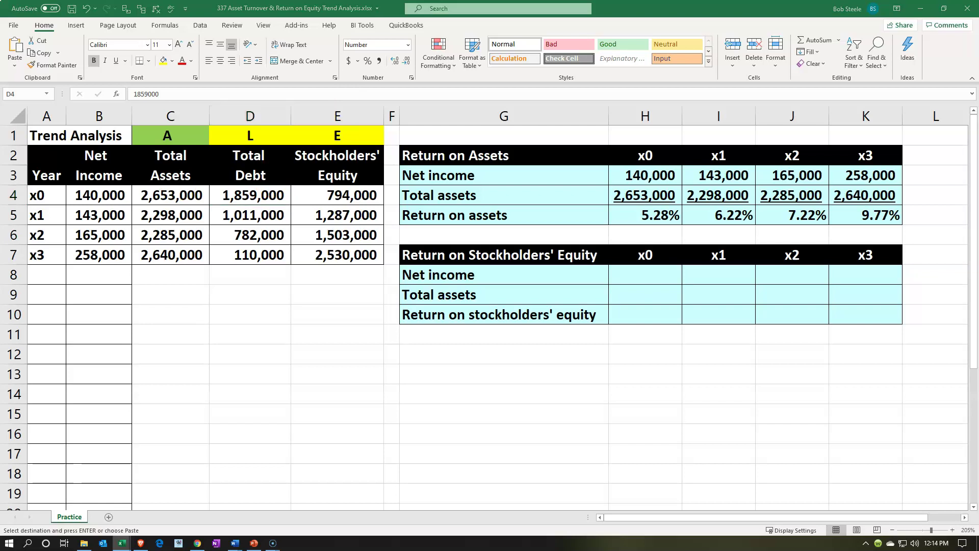
Step: Replace the label in G9 with "Stockholders' Equity"
left_click(463, 292)
key("ctrl+v")
key("Escape")
key("Down")
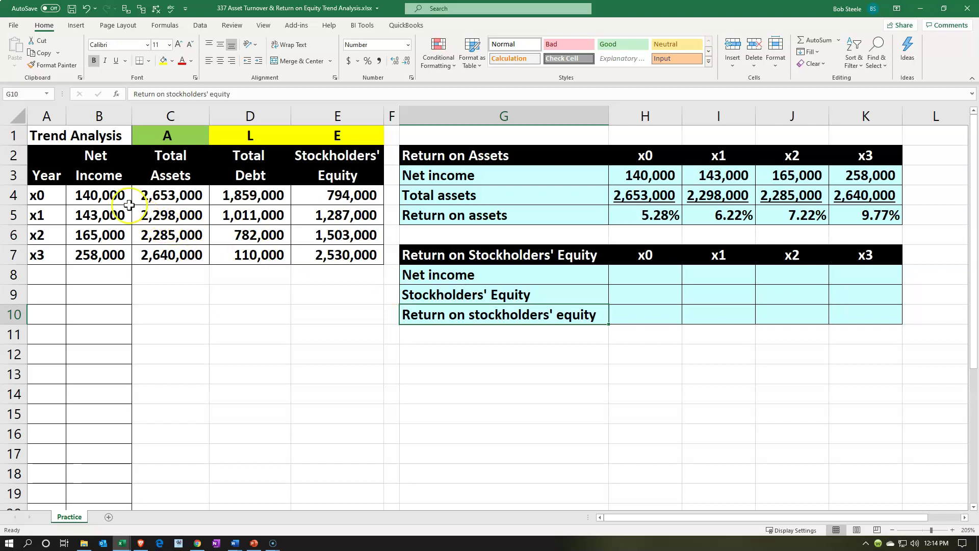
Step: Examine the A, L and E headings above the total assets, total debt and stockholders' equity columns
left_click(330, 131)
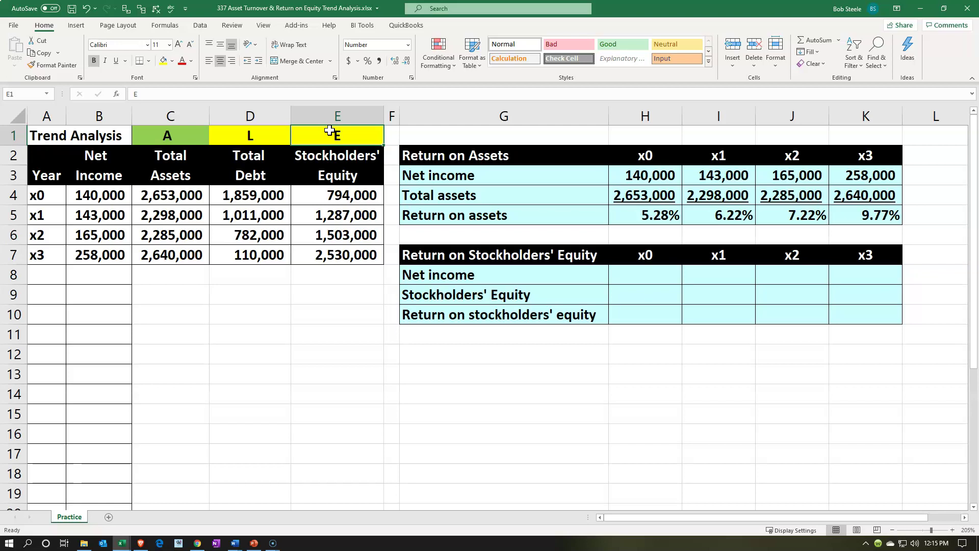
key("Left")
key("Left")
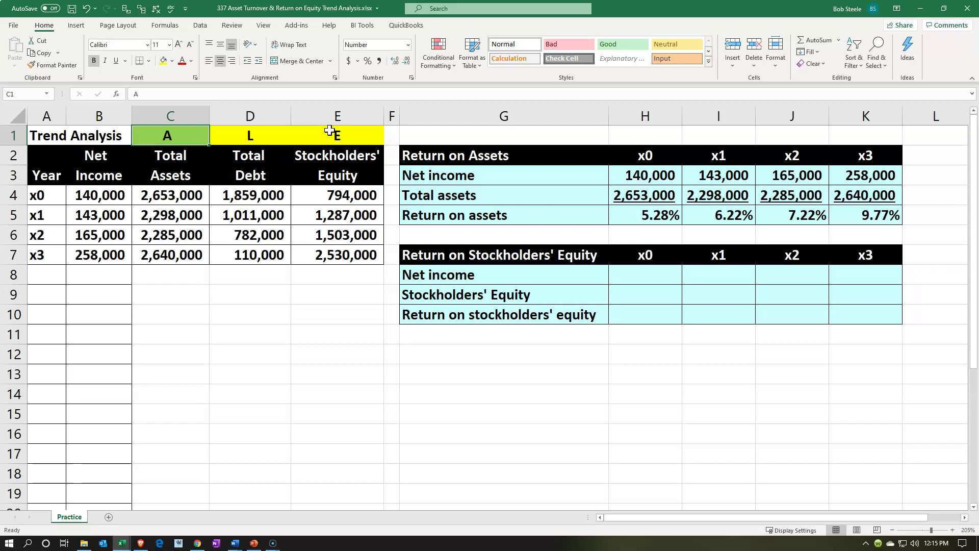
key("Right")
key("Right")
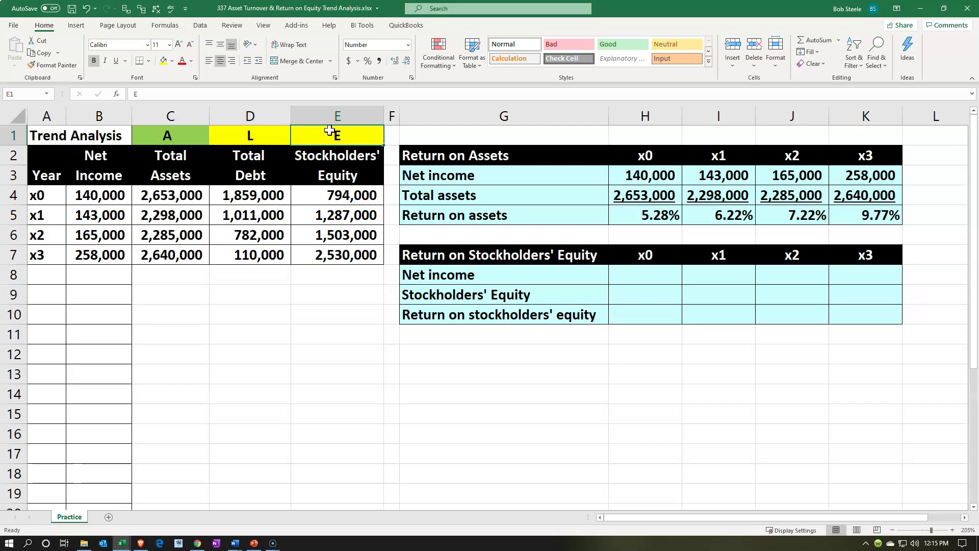
key("Left")
key("Left")
key("Right")
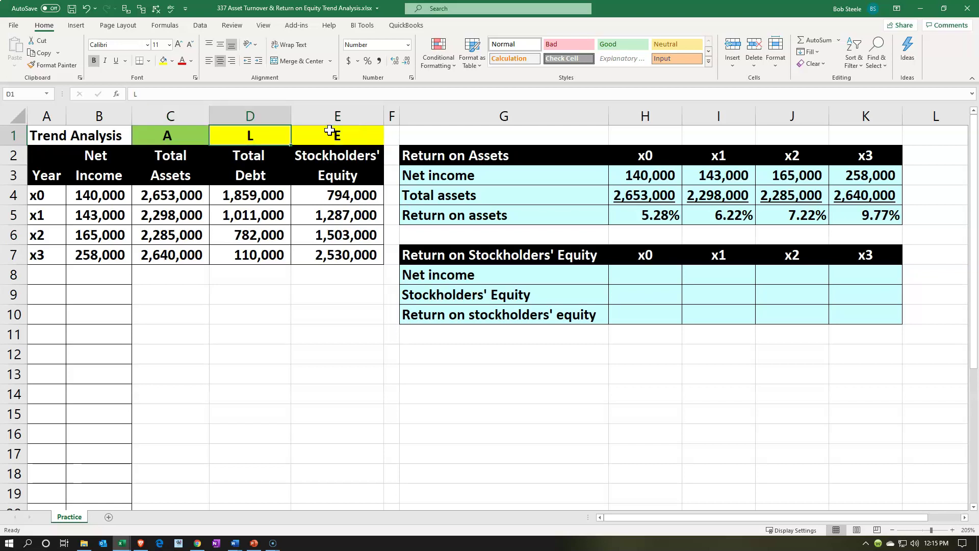
key("Right")
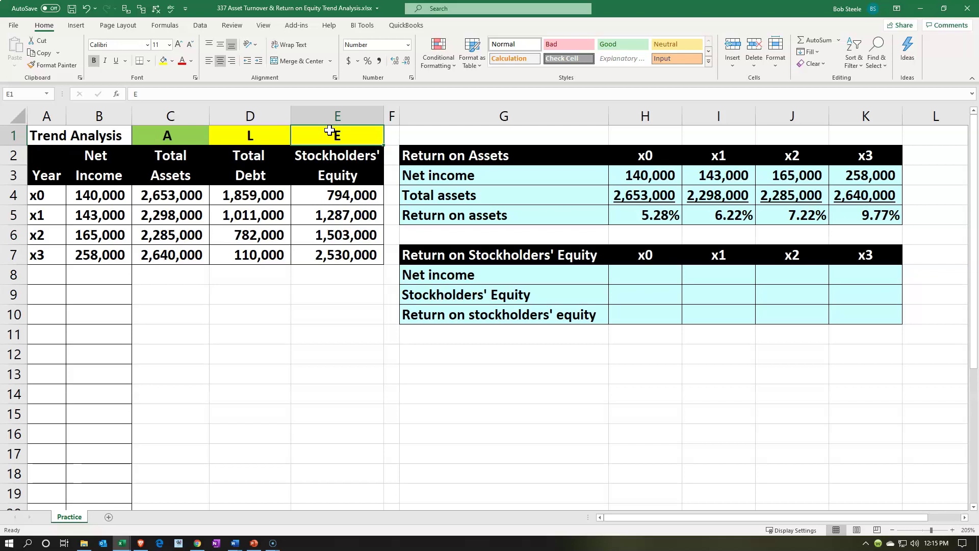
Step: Link the x0 net income cell H8 in the Return on Stockholders' Equity table to the source data with =B4
left_click(631, 273)
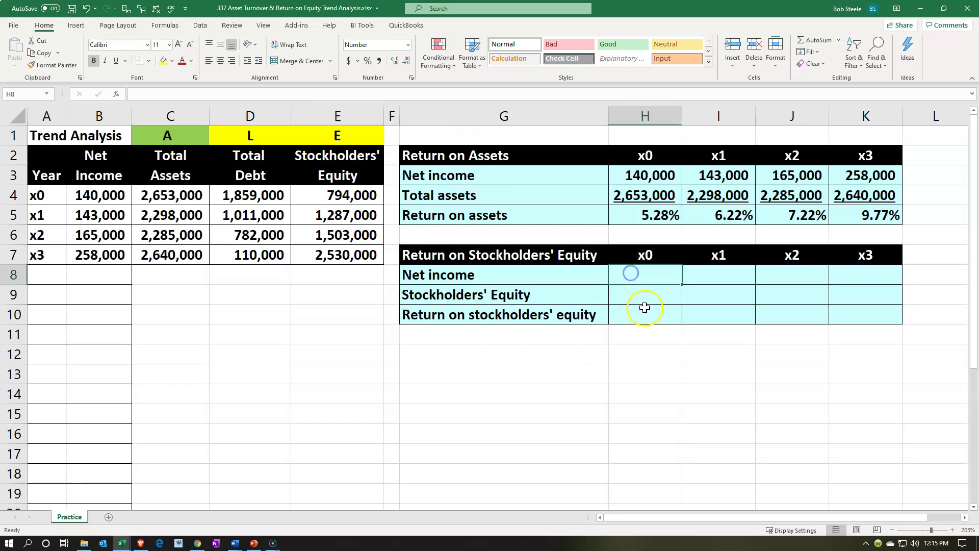
type("=")
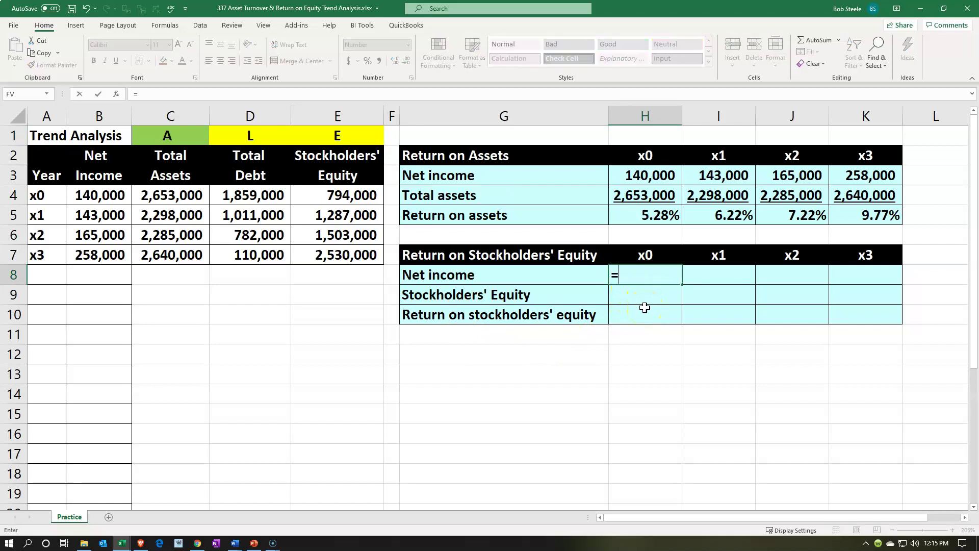
key("Left")
key("Left")
key("Left")
key("Left")
key("Left")
key("Left")
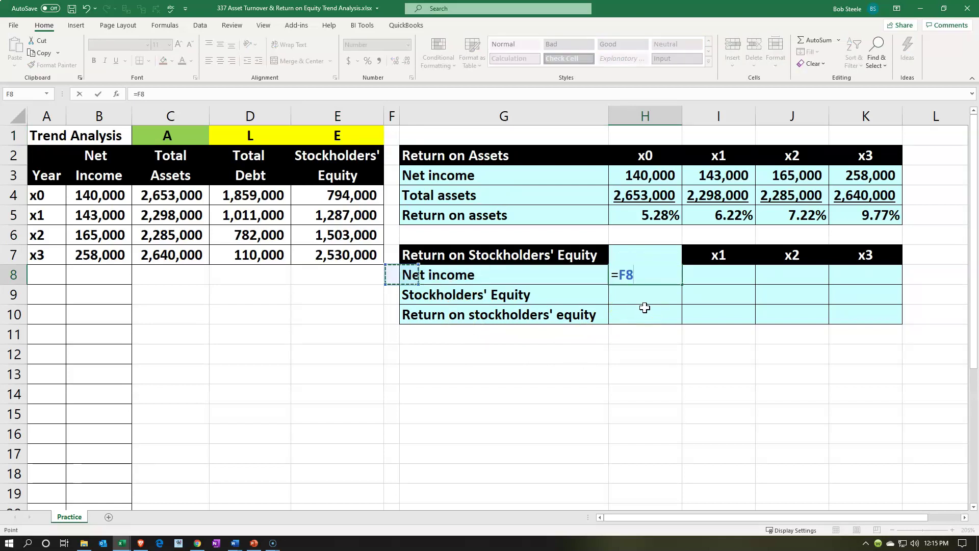
key("Up")
key("Up")
key("Up")
key("Up")
key("Return")
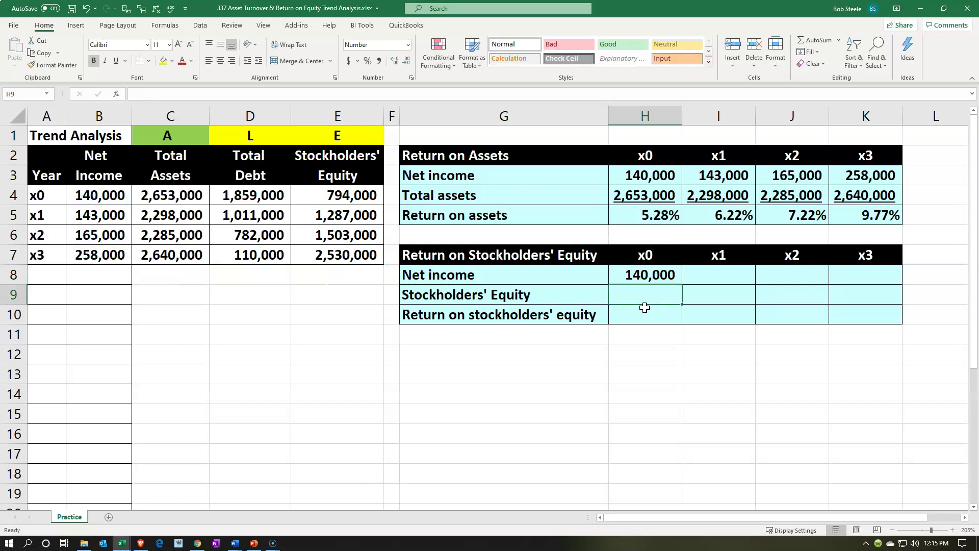
Step: Link the x0 stockholders' equity cell H9 to the source data with =E4
type("=")
key("Left")
key("Left")
key("Left")
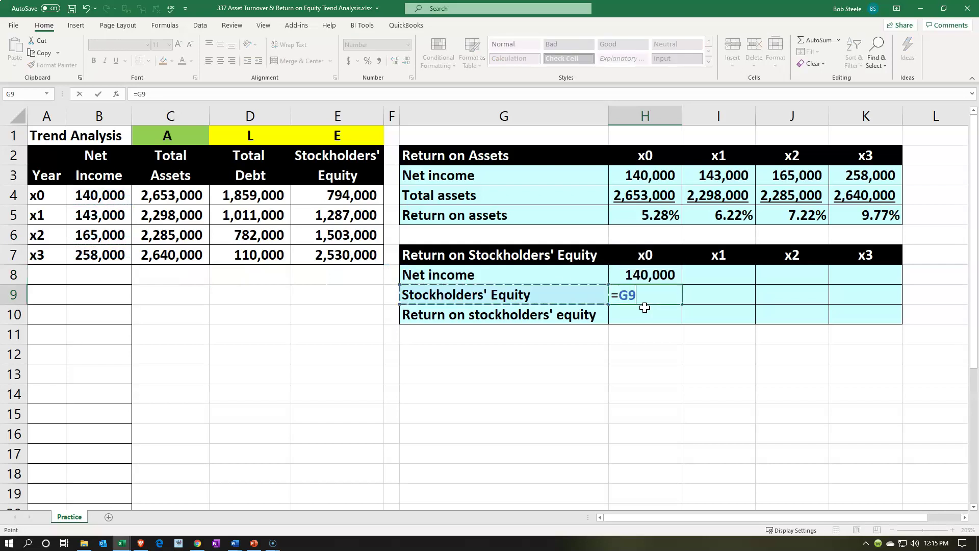
key("Up")
key("Up")
key("Up")
key("Up")
key("Up")
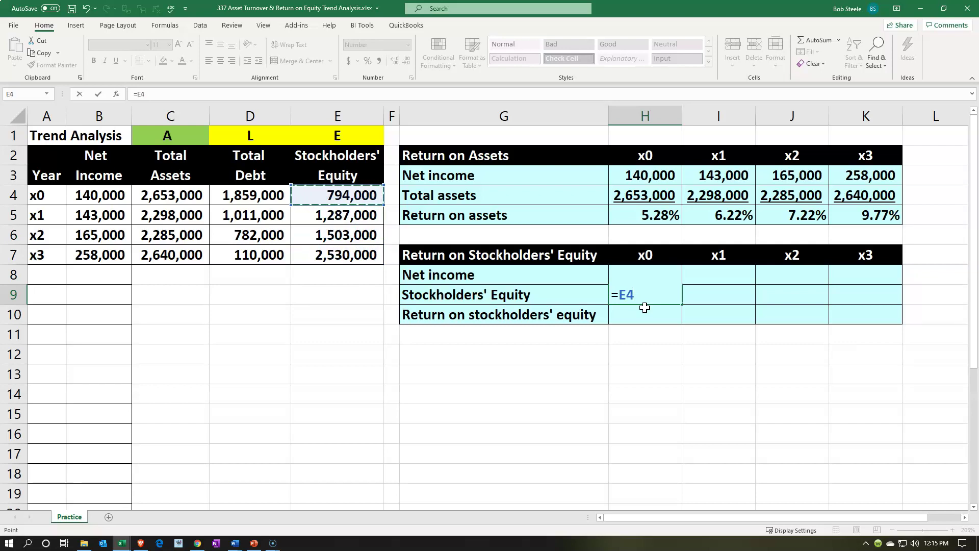
key("Return")
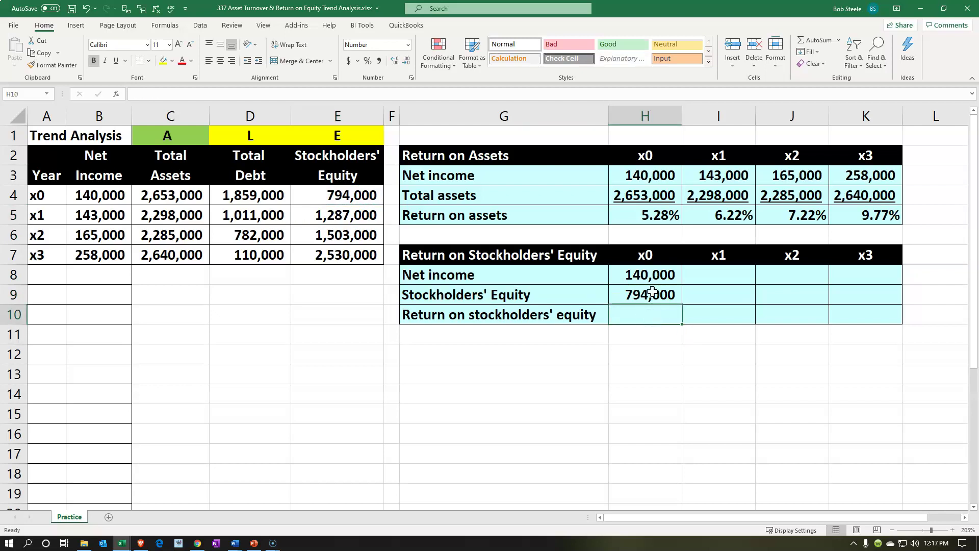
Step: Calculate the x0 return on stockholders' equity in H10 with =H8/H9
type("=")
key("Up")
key("Up")
type("/")
left_click(653, 292)
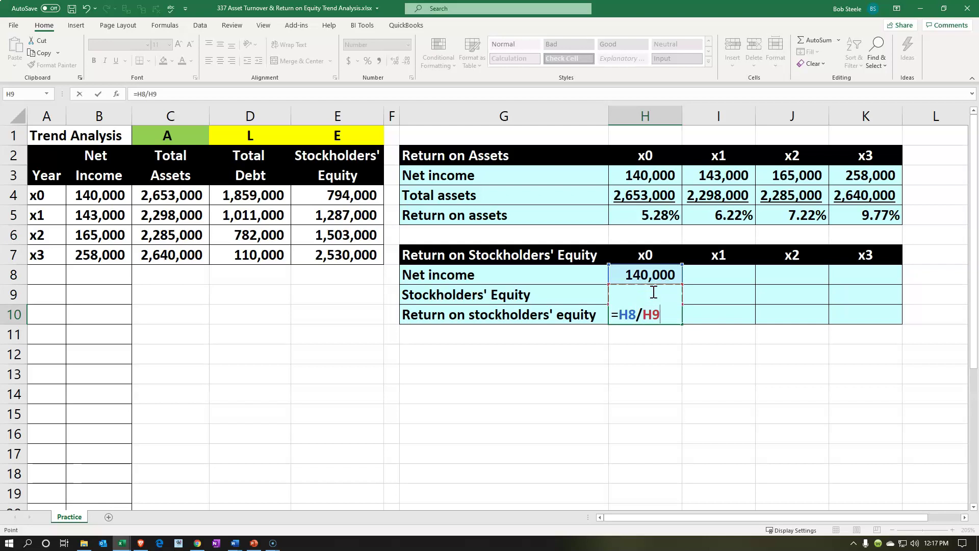
key("ctrl+Return")
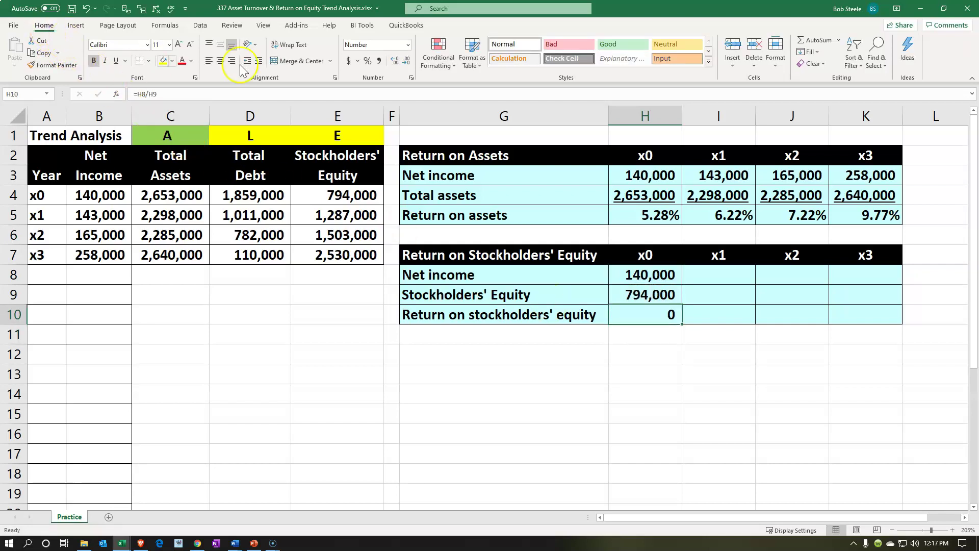
Step: Format the x0 return on stockholders' equity in H10 as a percentage with two decimal places
left_click(367, 62)
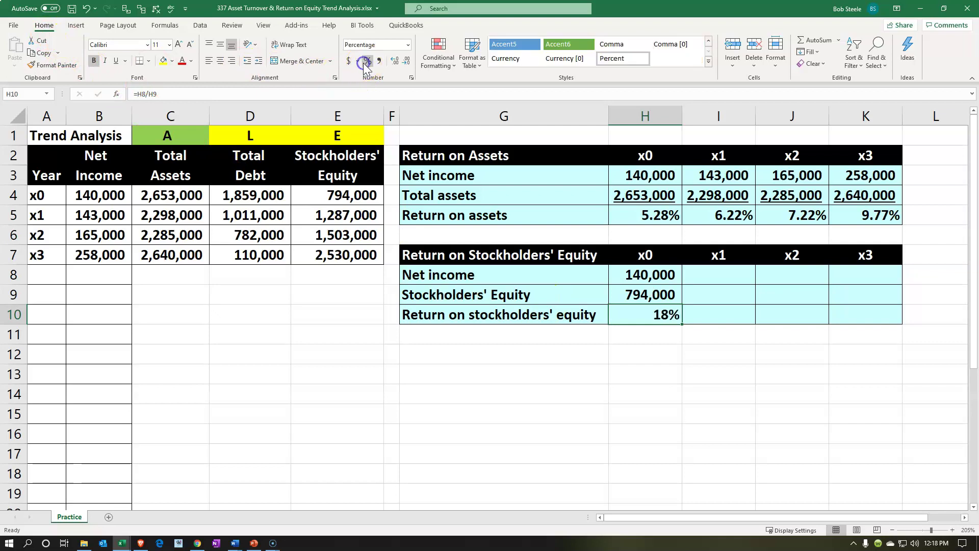
left_click(394, 61)
left_click(395, 62)
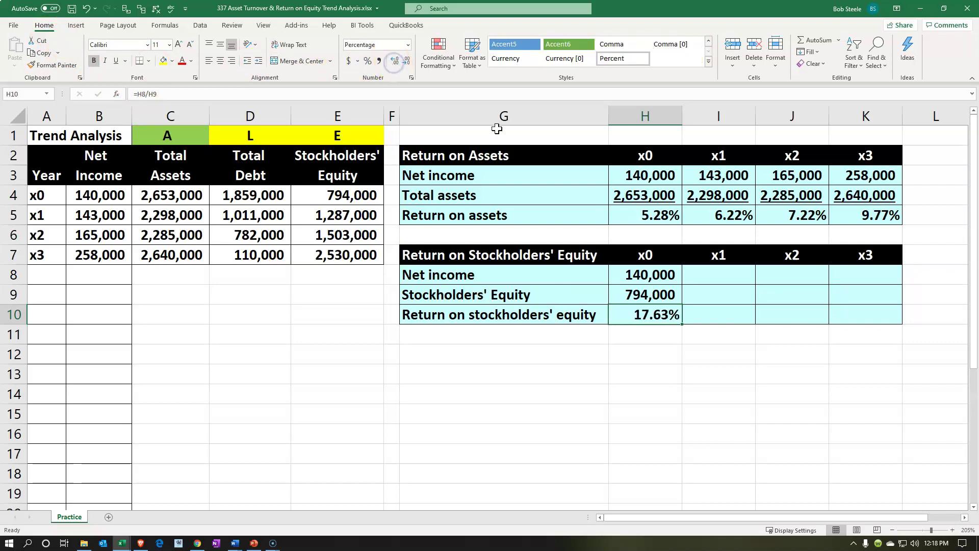
left_click(395, 61)
left_click(407, 61)
Step: Underline the x0 stockholders' equity amount in H9
left_click(657, 292)
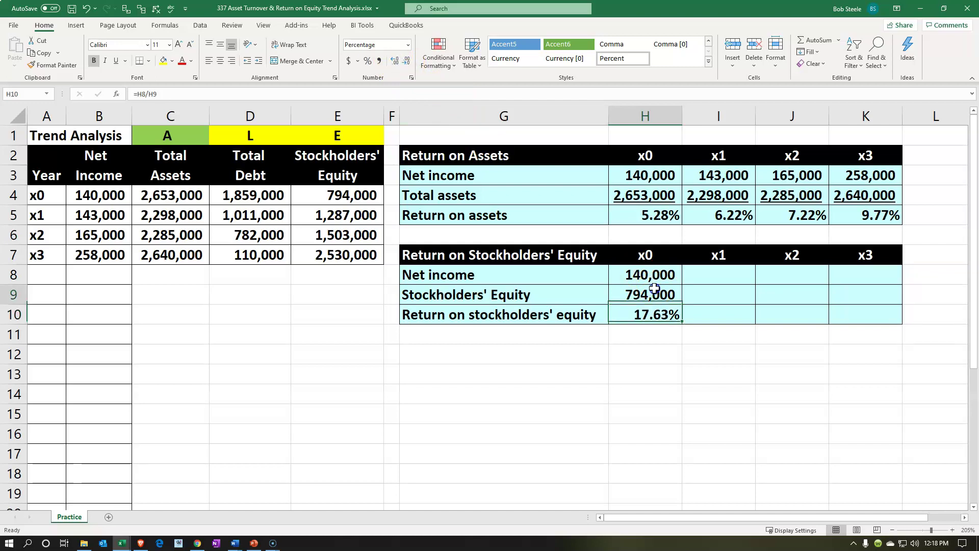
left_click(43, 29)
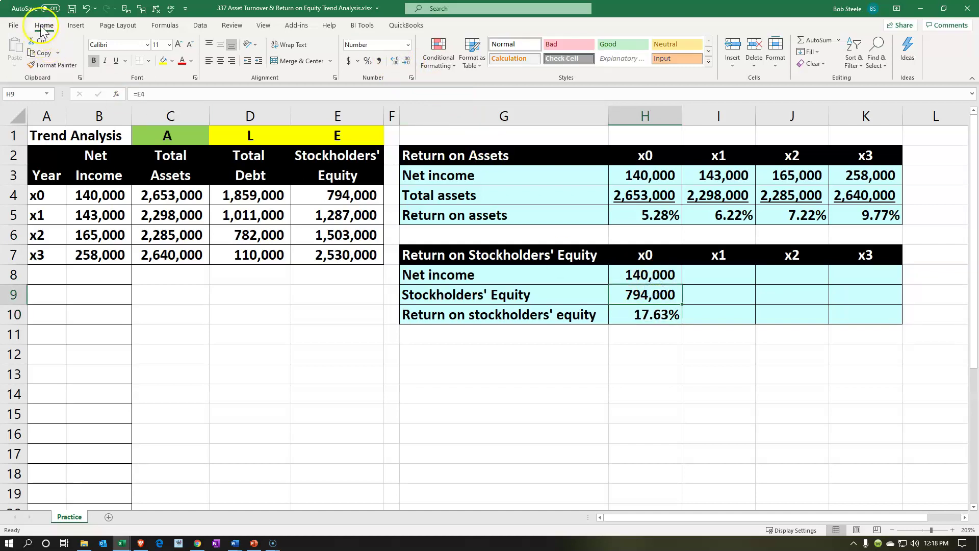
left_click(117, 61)
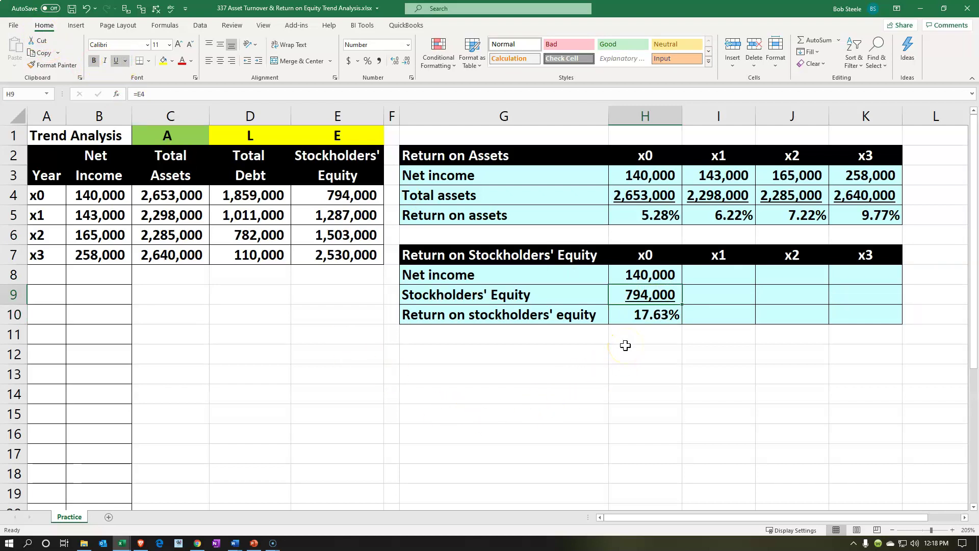
left_click(627, 275)
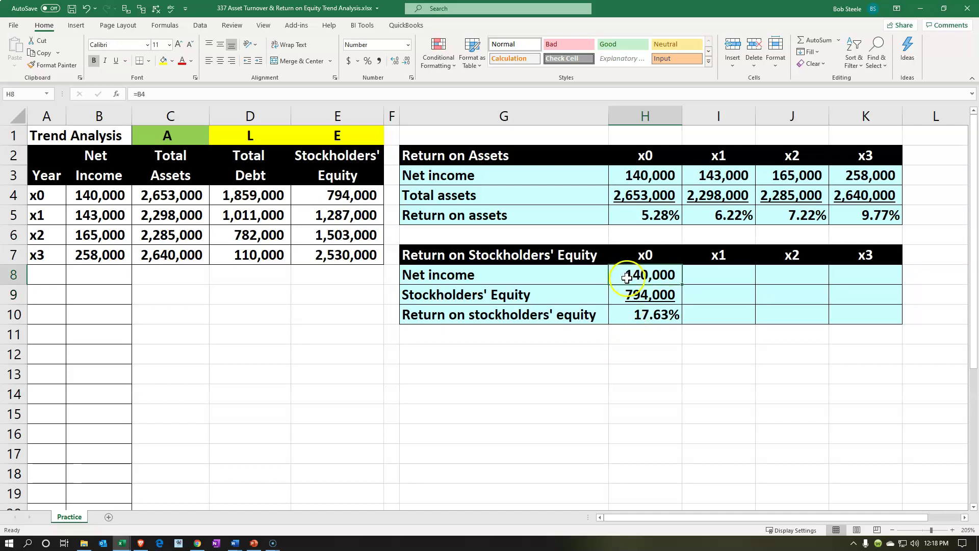
left_click(623, 291)
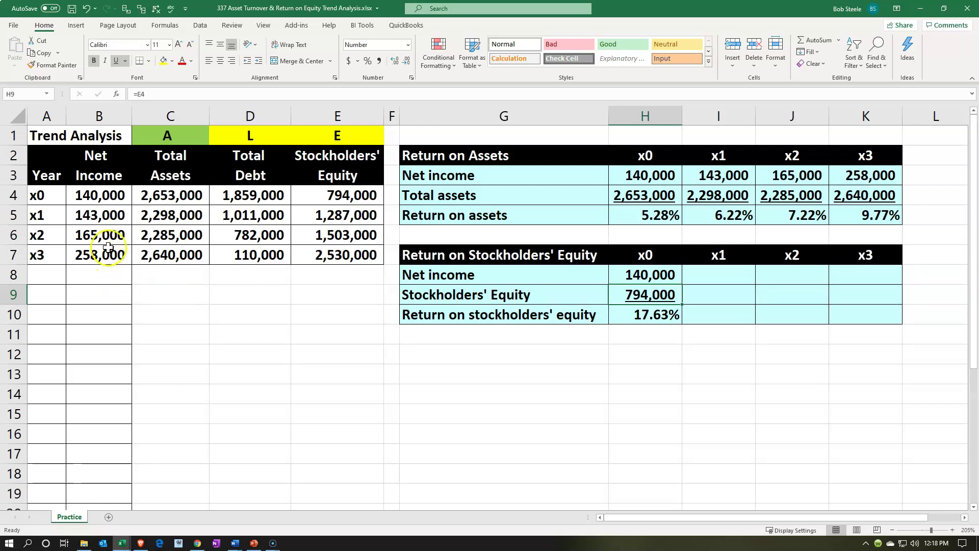
left_click(107, 200)
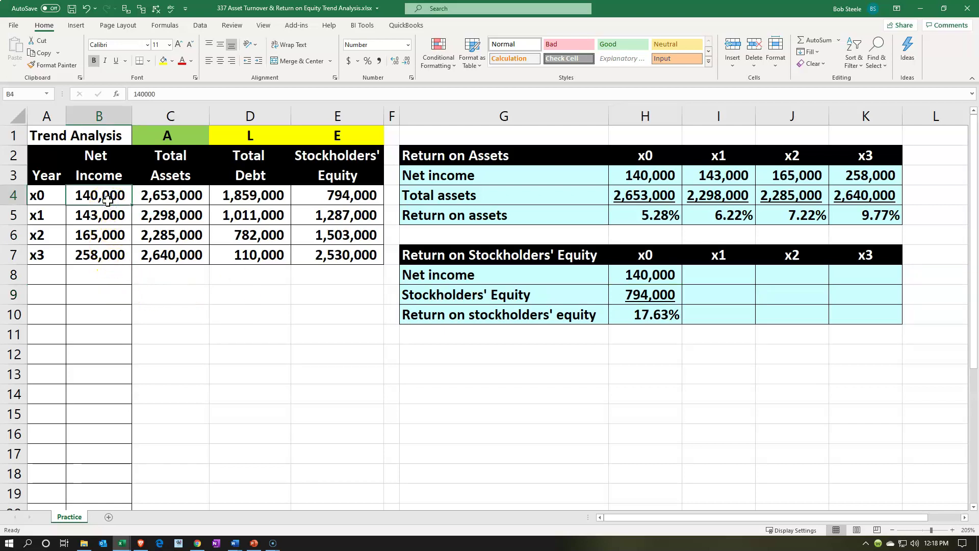
left_click(320, 189)
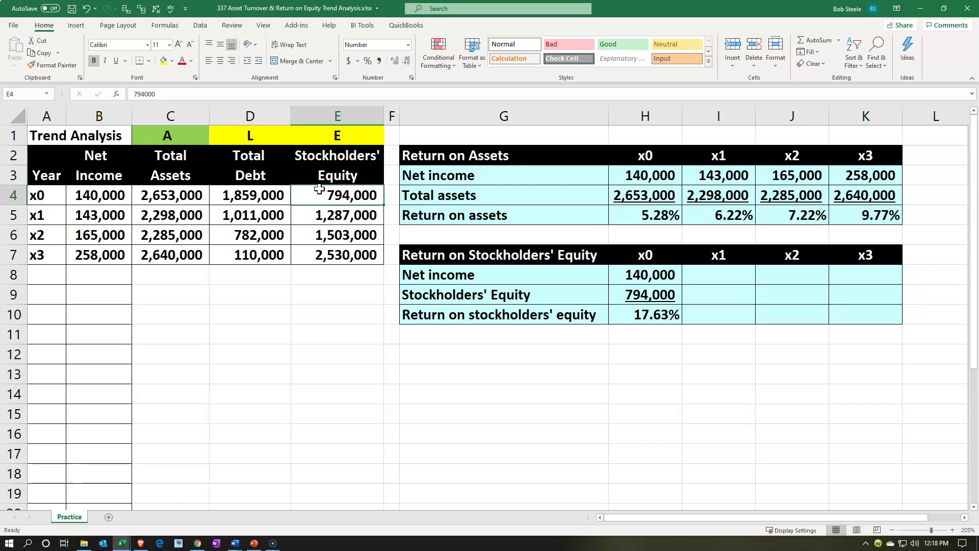
Step: Link the x1 net income cell I8 in the Return on Stockholders' Equity table to the source data with =B5
left_click(708, 281)
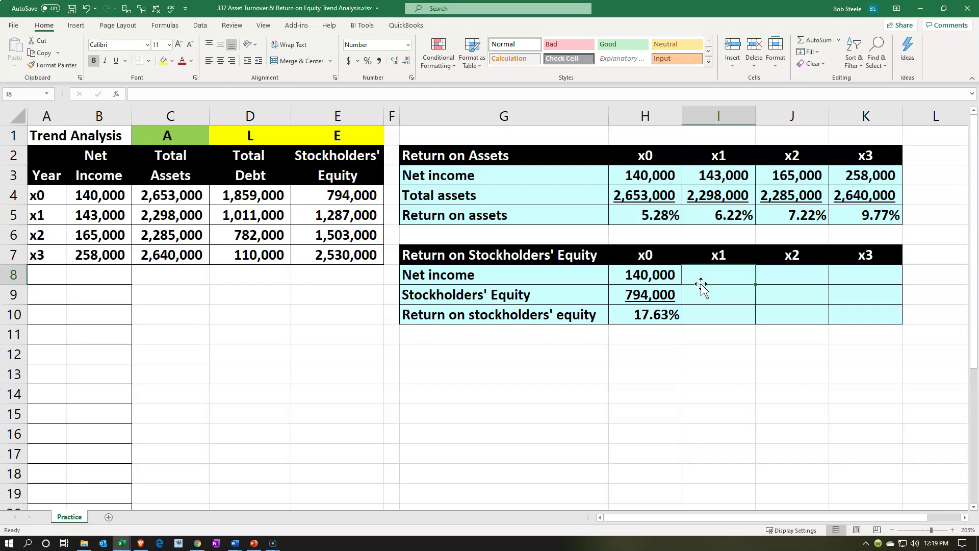
type("=")
key("Left")
key("Left")
key("Left")
key("Left")
key("Left")
key("Left")
key("Up")
key("Up")
key("Up")
key("Left")
key("Return")
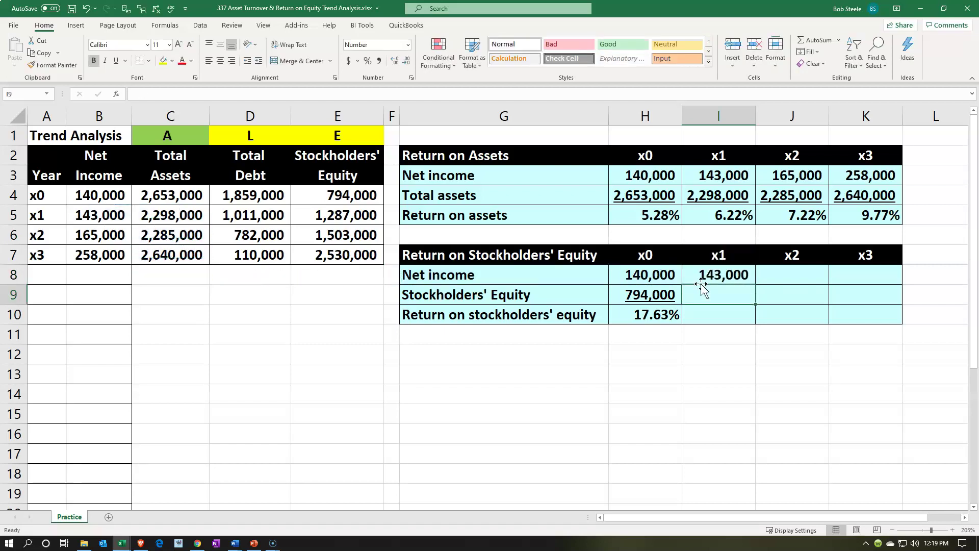
Step: Link the x1 stockholders' equity cell I9 to the source data with =E5
type("=")
key("Left")
key("Left")
key("Left")
key("Left")
key("Up")
key("Up")
key("Up")
key("Up")
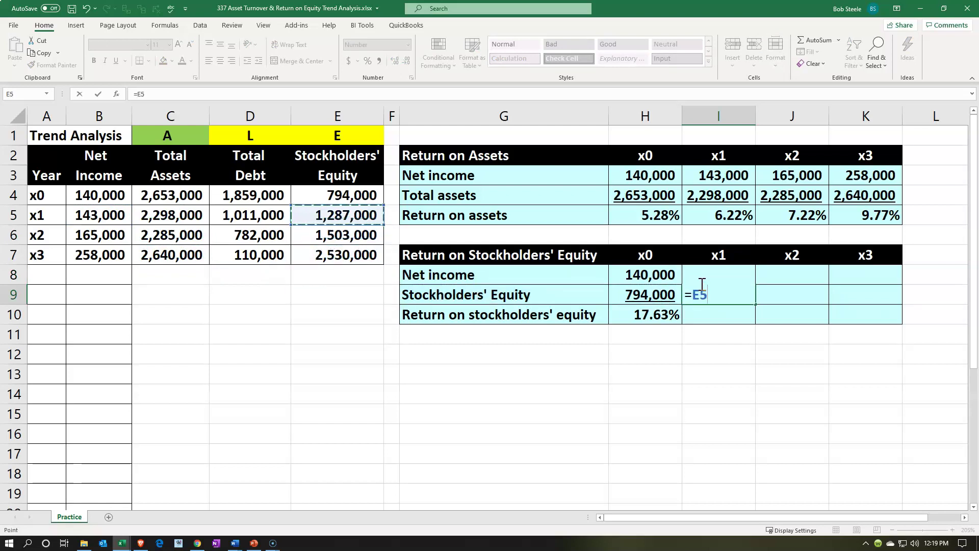
key("Return")
Step: Calculate the x1 return on stockholders' equity in I10 with =I8/I9
type("=")
key("Up")
key("Up")
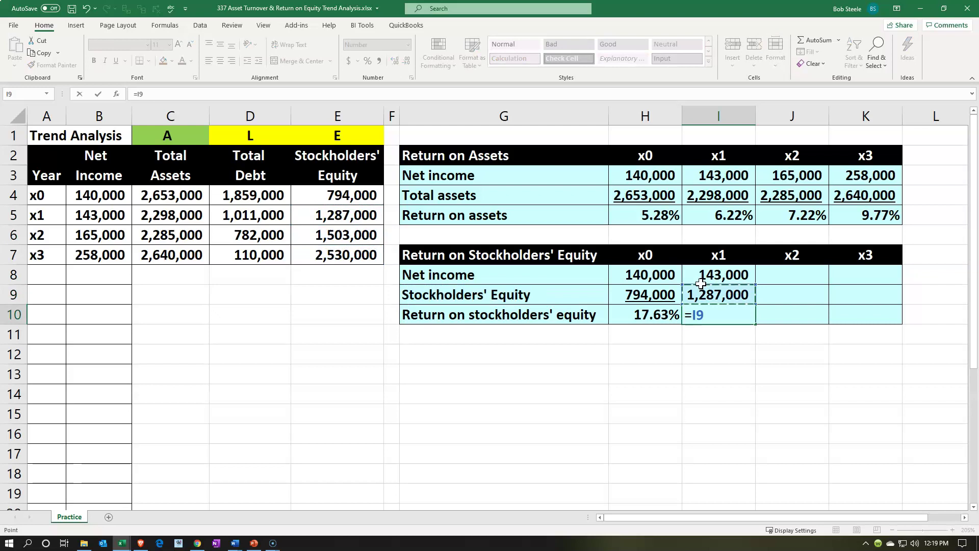
type("/")
key("Up")
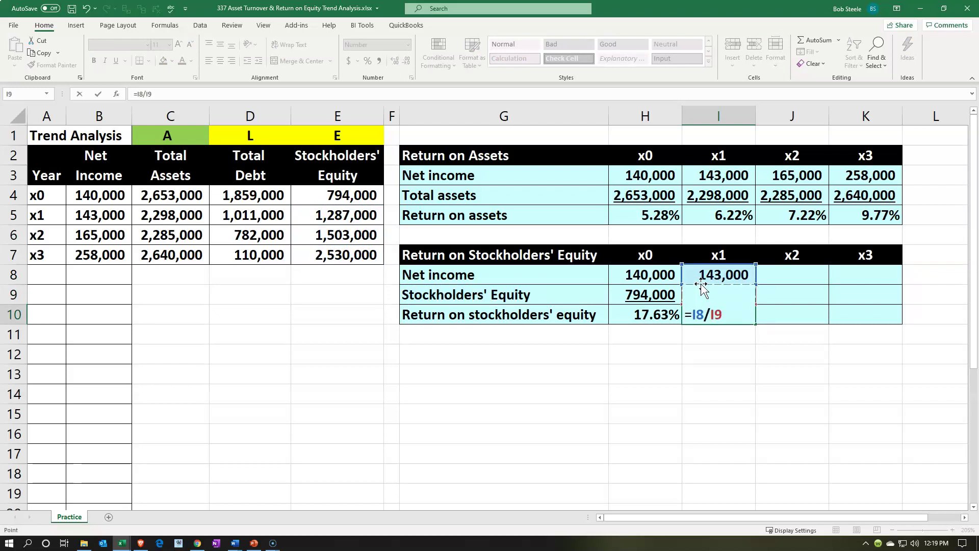
key("Return")
key("Up")
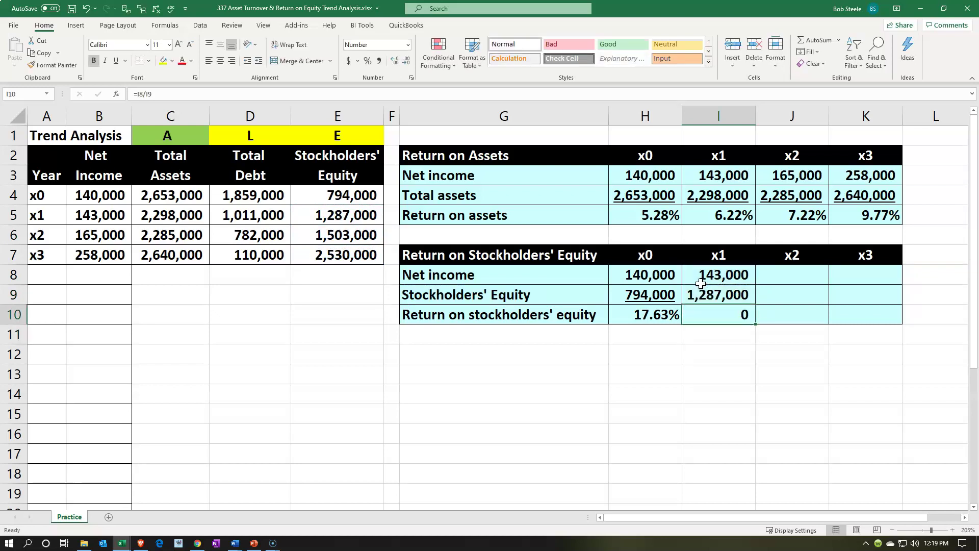
Step: Copy the underline and percentage formatting of H9:H10 to the x1 cells I9:I10 with Format Painter
left_click_drag(620, 294, 619, 309)
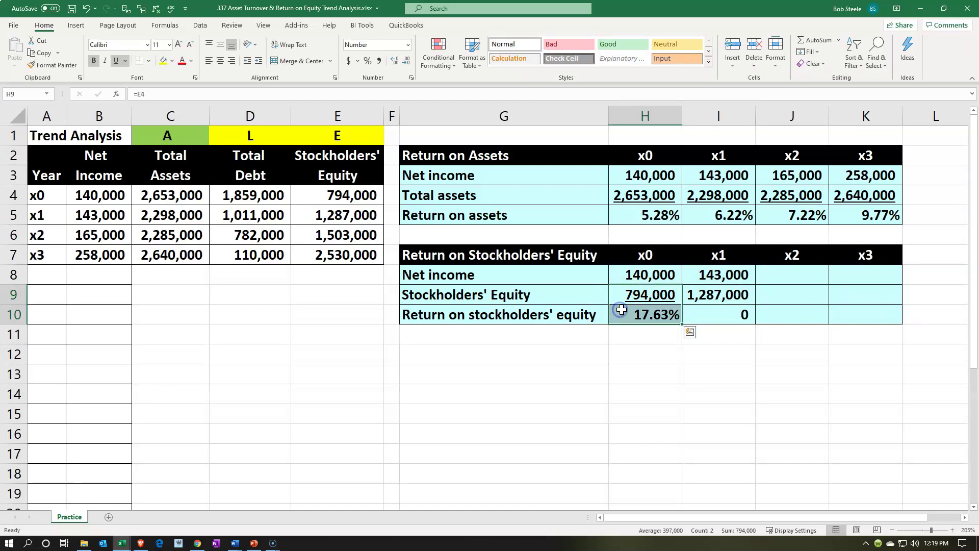
left_click(52, 66)
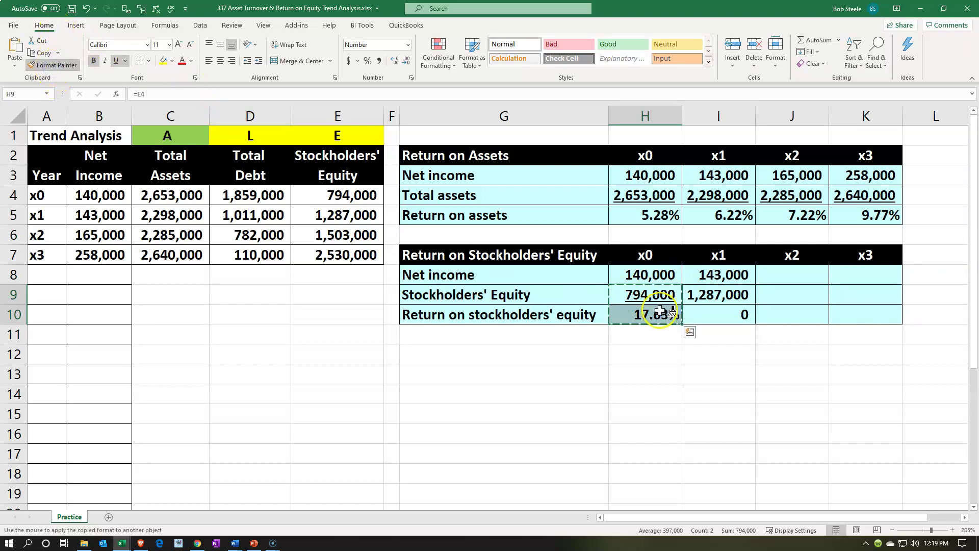
left_click(694, 295)
Step: Compare the x0 and x1 return on stockholders' equity figures with the total debt and equity source values for those years
left_click(672, 313)
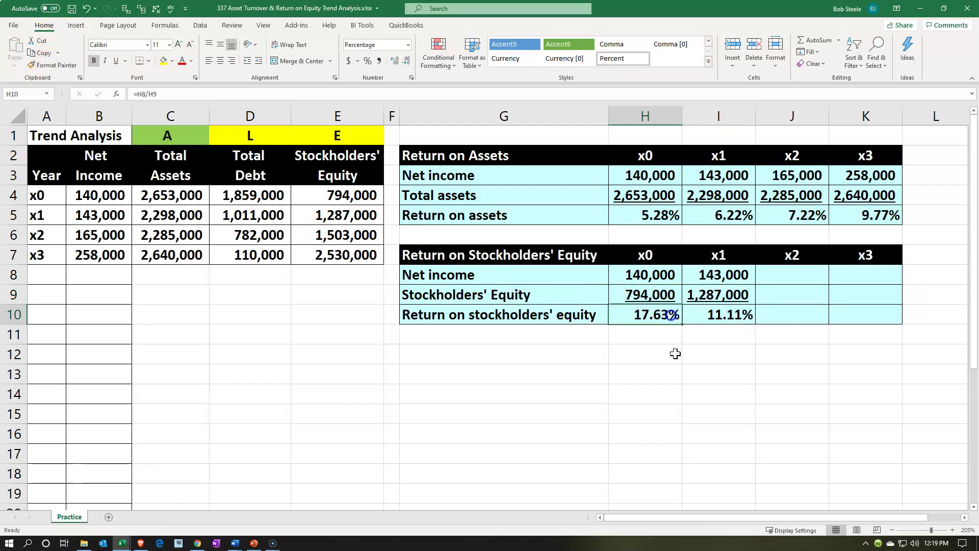
key("Right")
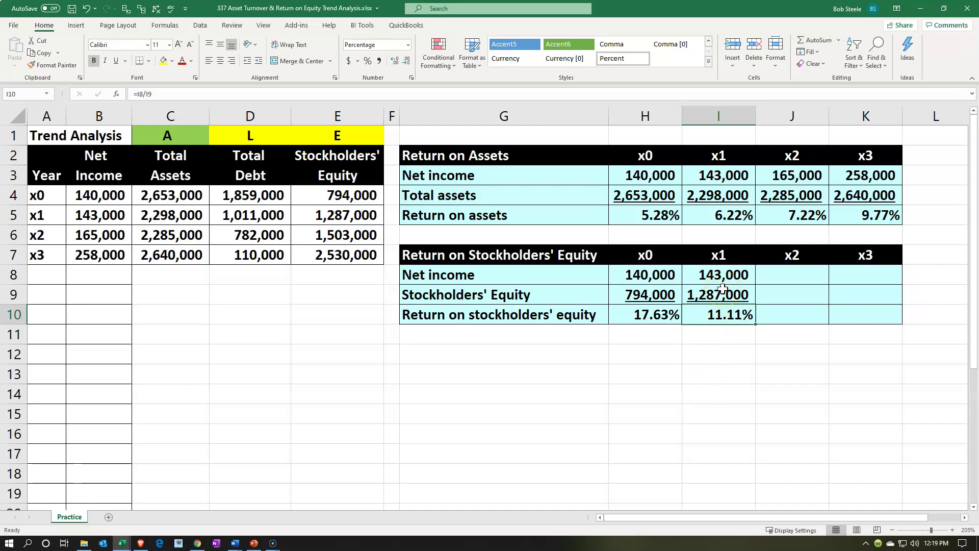
left_click(671, 273)
key("Right")
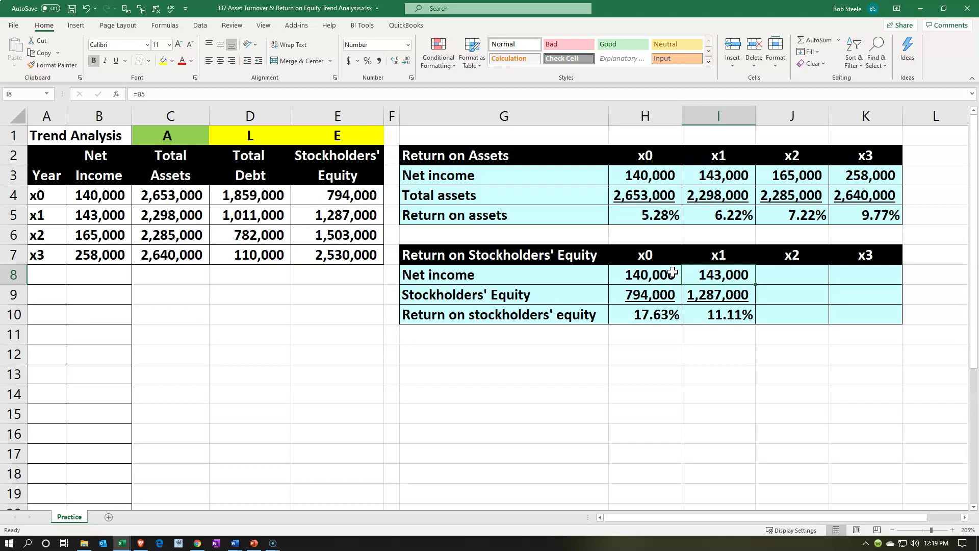
key("Down")
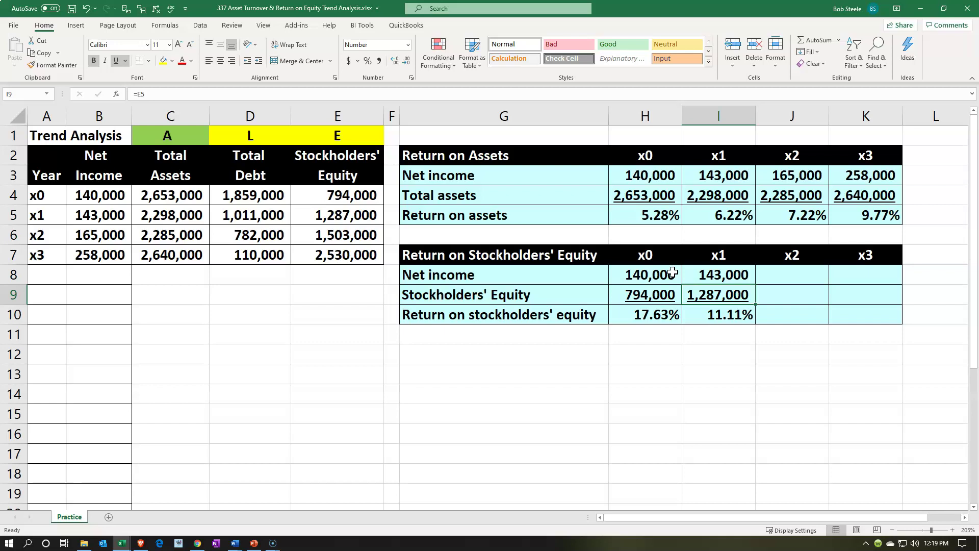
key("Up")
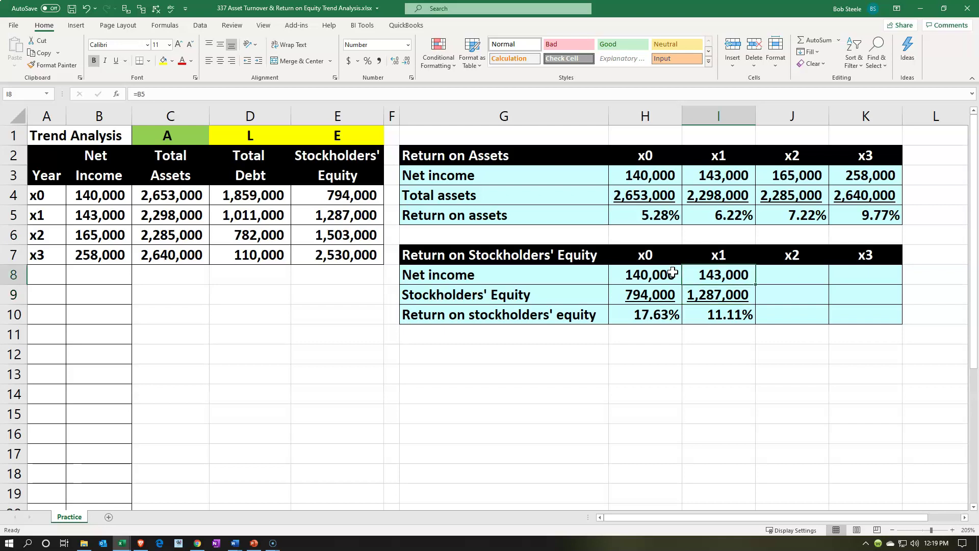
key("Down")
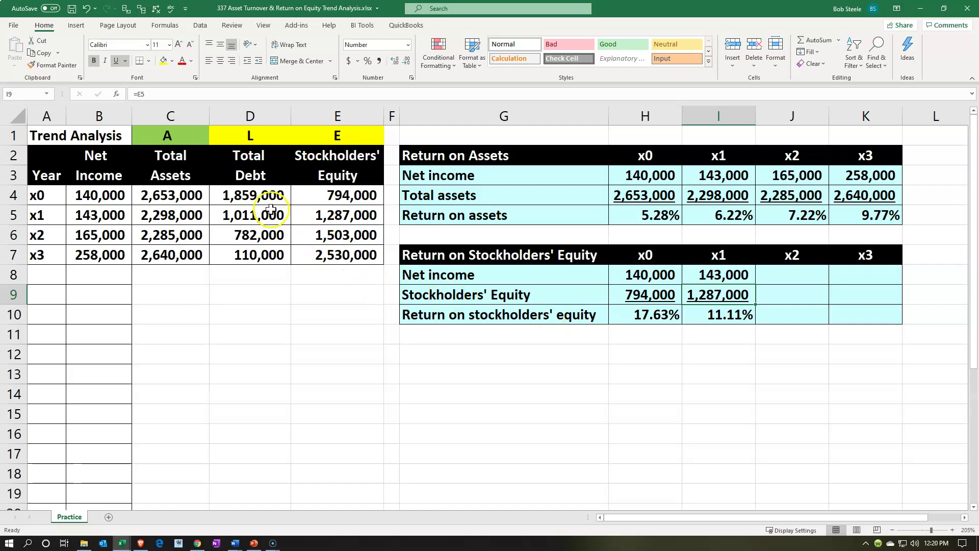
left_click(257, 199)
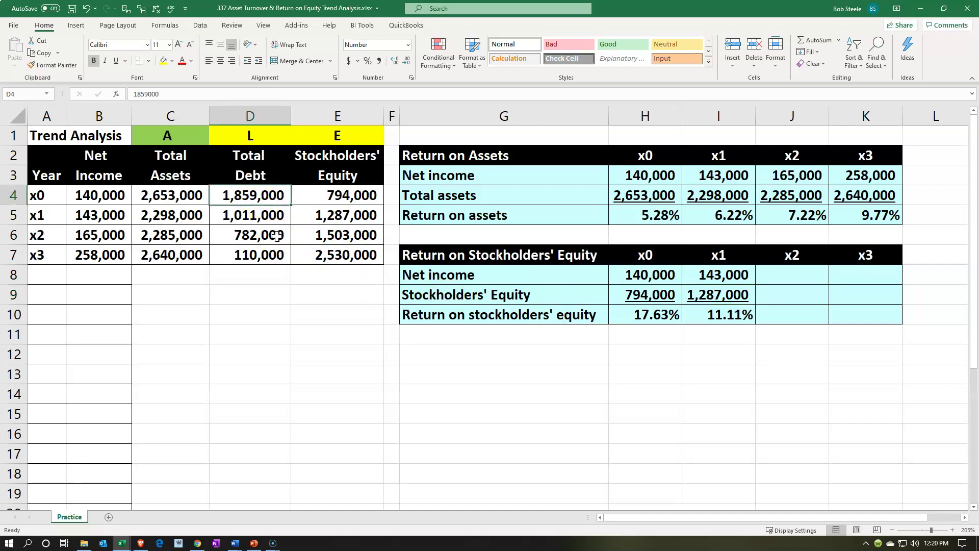
key("Down")
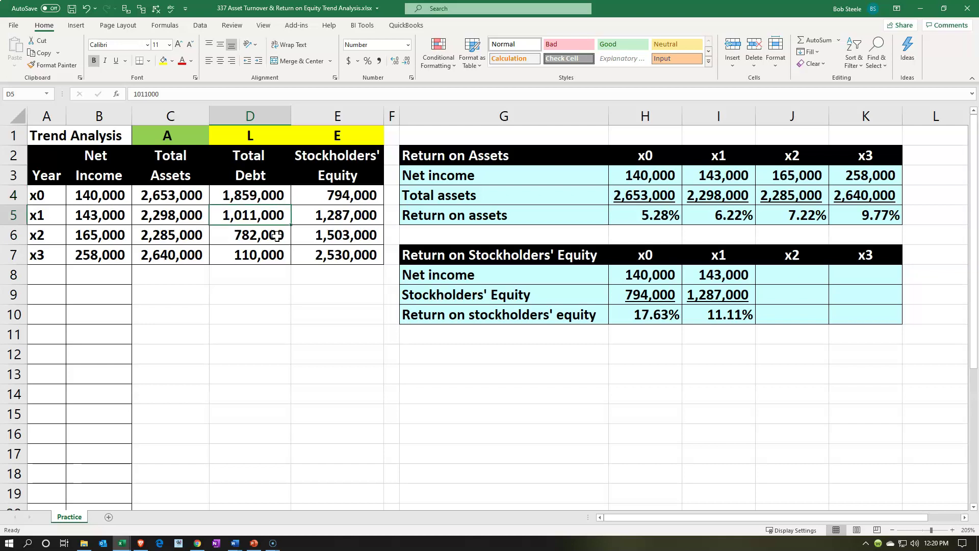
key("Right")
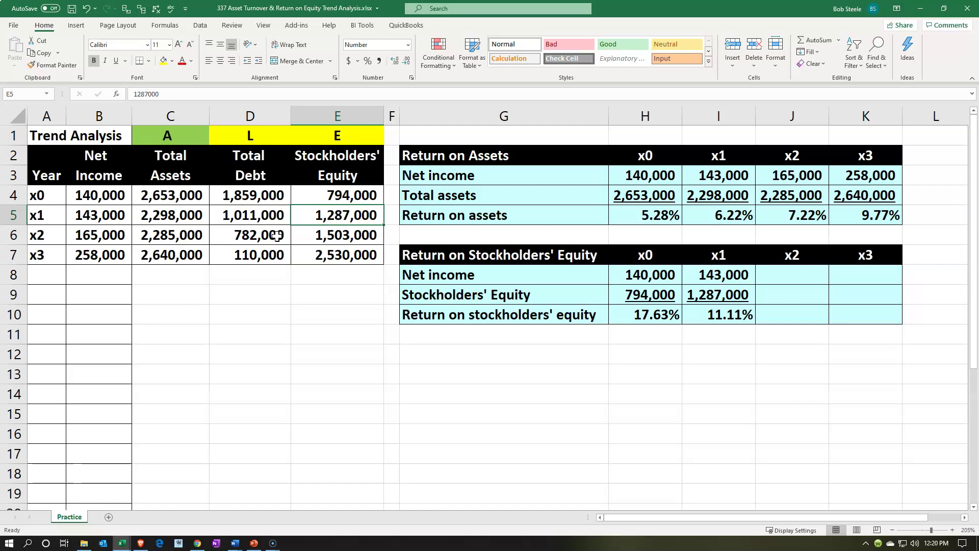
Step: Link the x2 net income cell J8 in the Return on Stockholders' Equity table to the source data with =B6
key("Right")
key("Right")
key("Right")
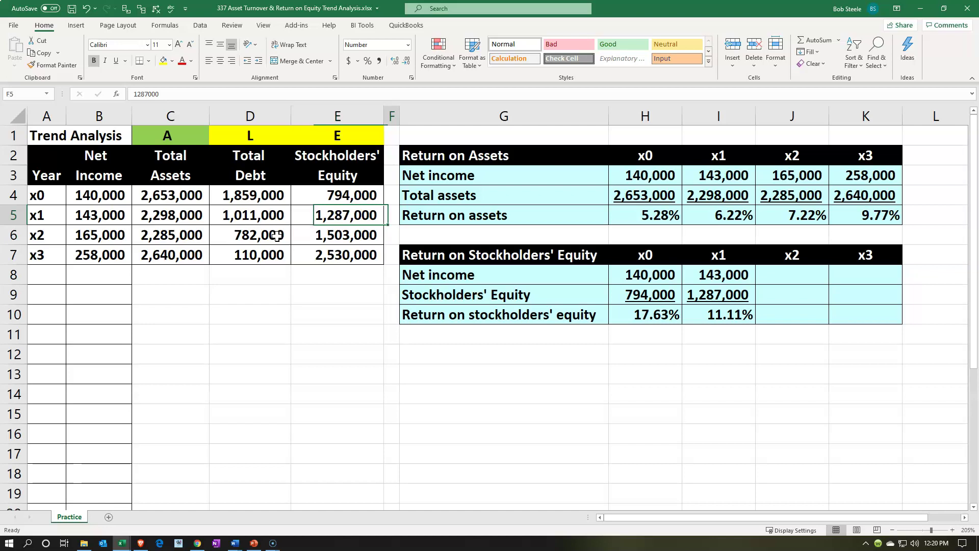
key("Down")
key("Down")
key("Down")
key("Right")
key("Right")
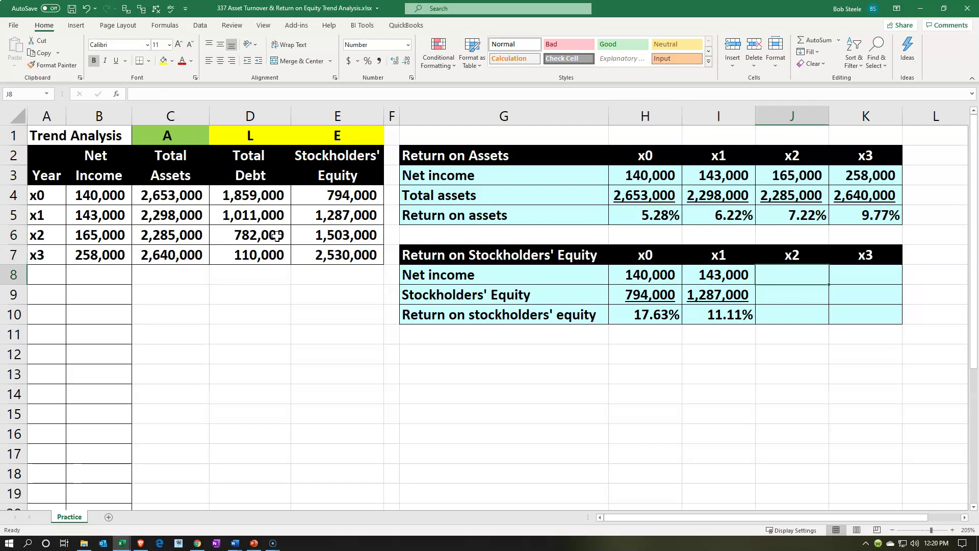
type("=")
key("Left")
key("Left")
key("Left")
key("Left")
key("Left")
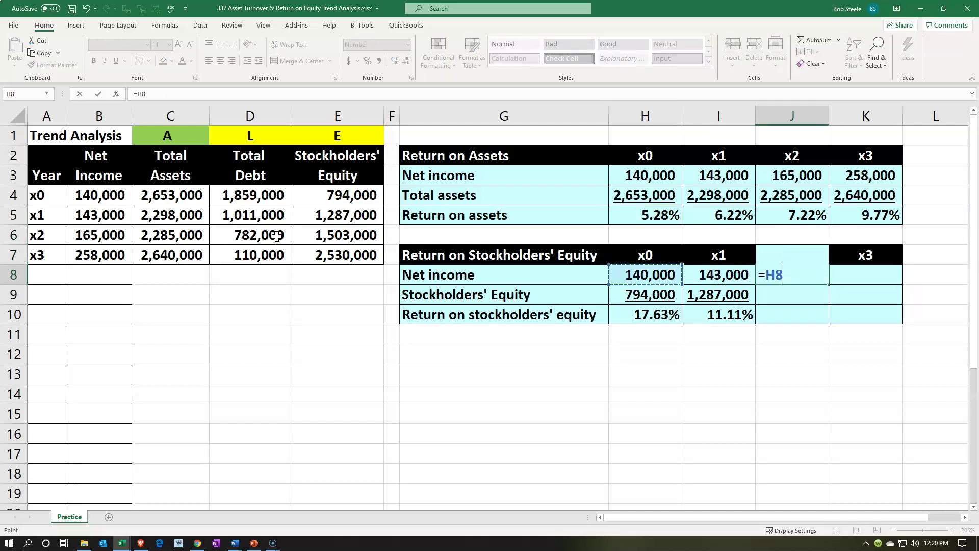
key("Left")
key("Left")
key("Left")
key("Up")
key("Up")
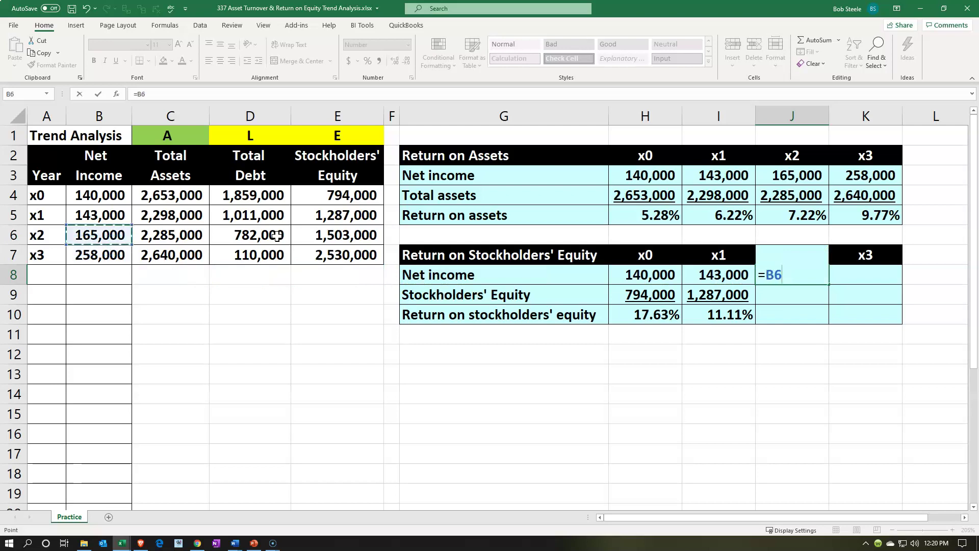
key("Return")
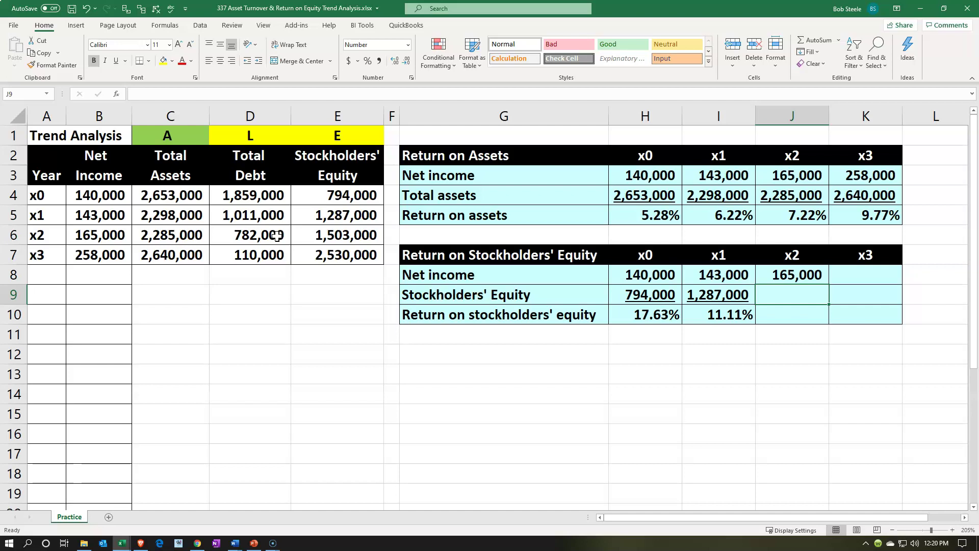
Step: Link the x2 stockholders' equity cell J9 to the source data with =E6
type("=")
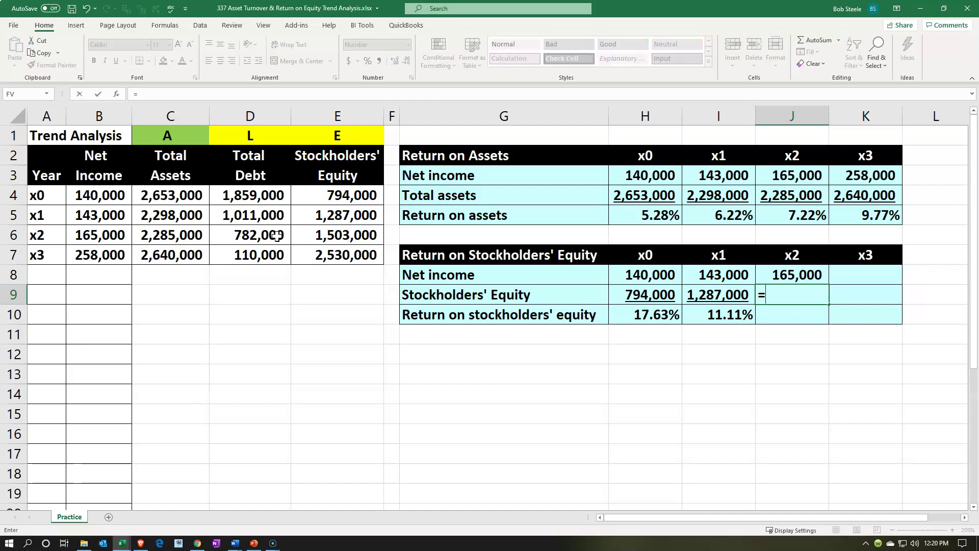
key("Left")
key("Left")
key("Left")
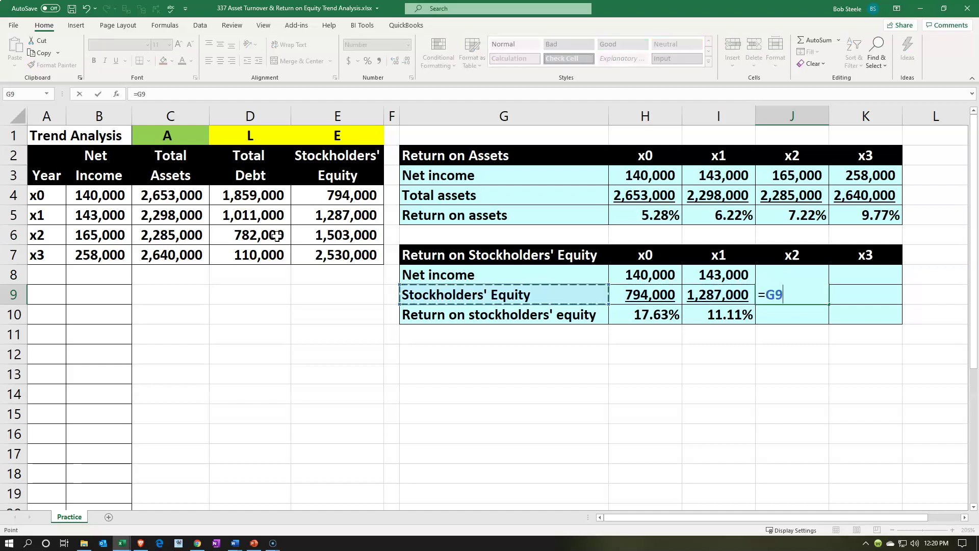
key("Left")
key("Left")
key("Up")
key("Up")
key("Up")
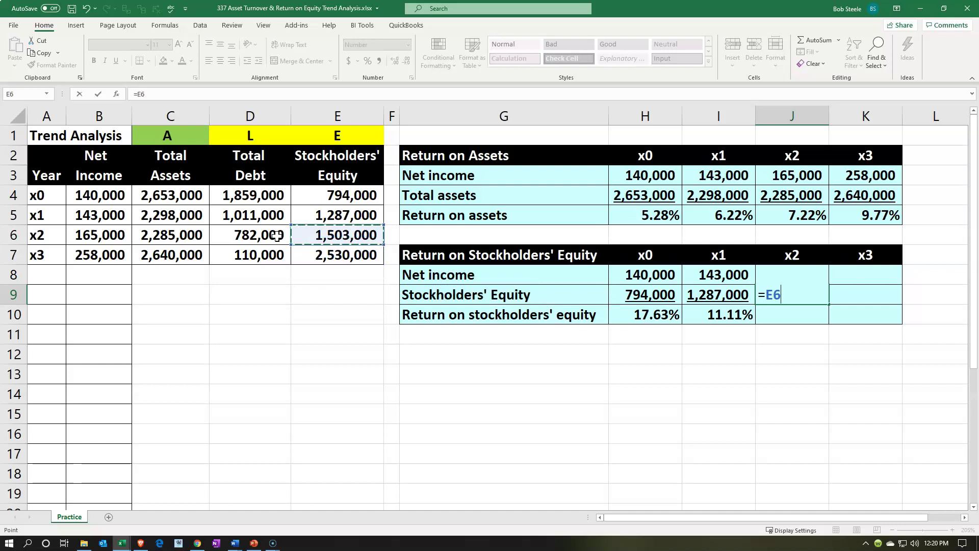
key("Return")
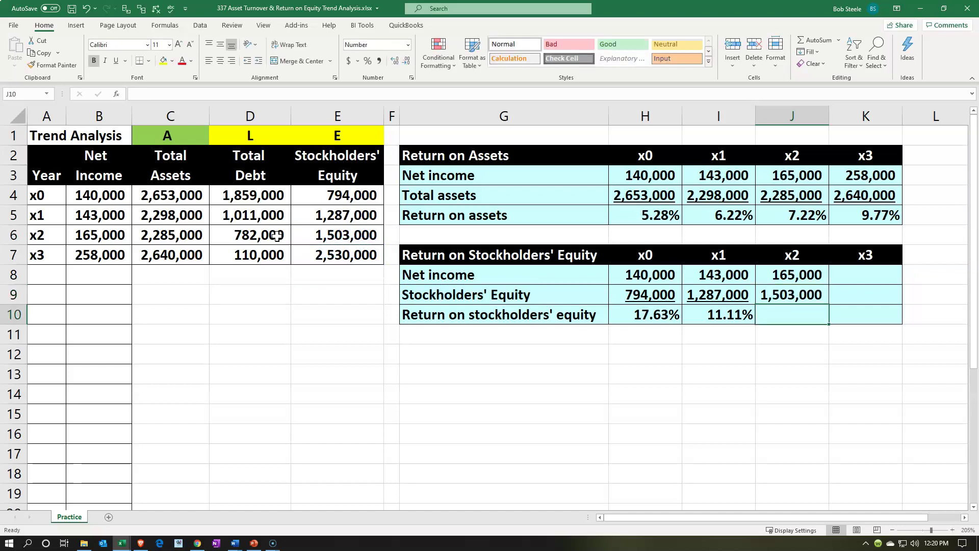
Step: Calculate the x2 return on stockholders' equity in J10 with =J8/J9
type("=")
key("Up")
key("Up")
type("/")
key("Up")
key("Return")
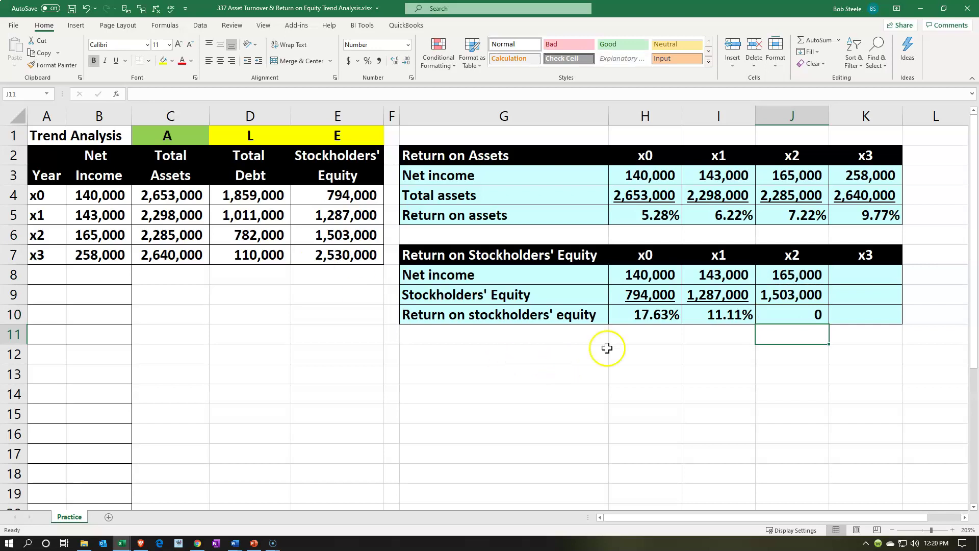
Step: Copy the underline and percentage formatting from the x1 cells I9:I10 onto the x2 cells J9:J10
left_click_drag(709, 294, 708, 304)
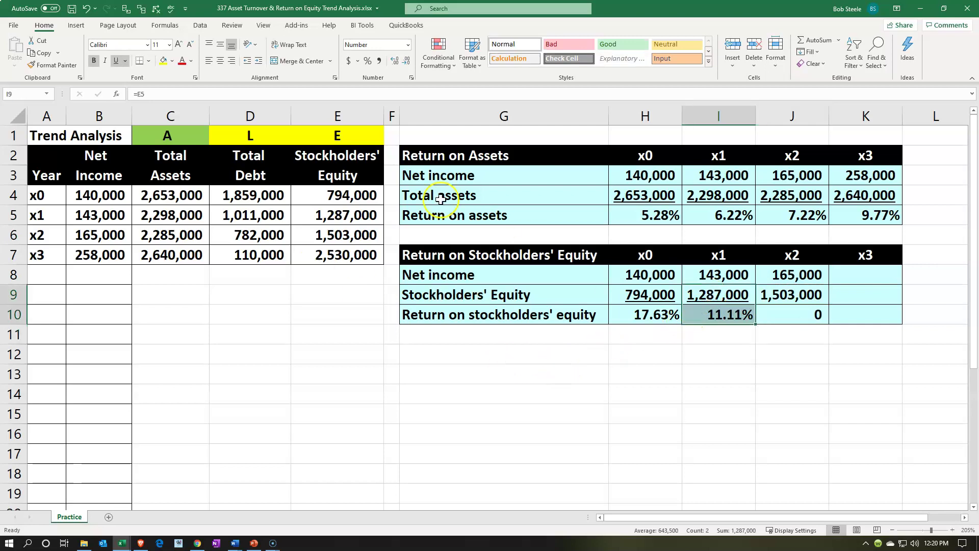
left_click(51, 65)
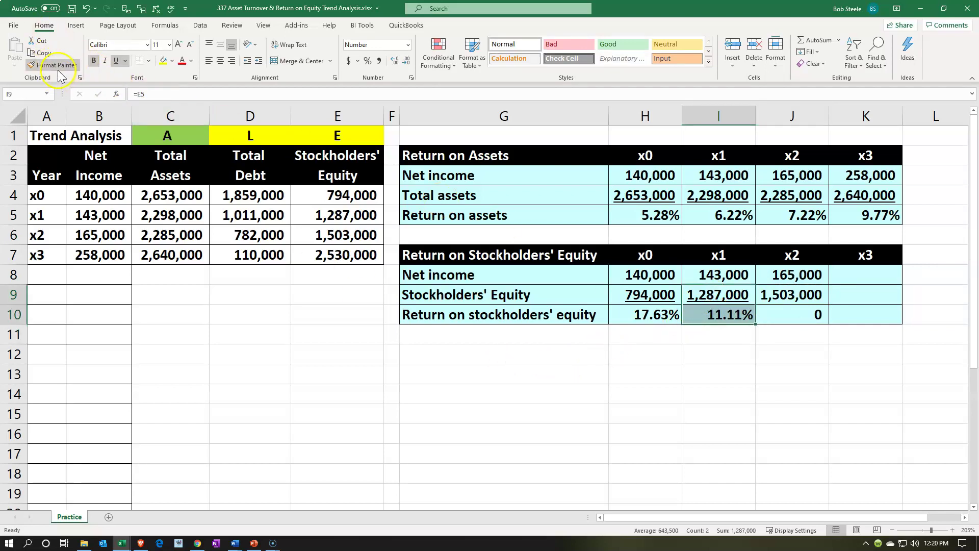
left_click(788, 291)
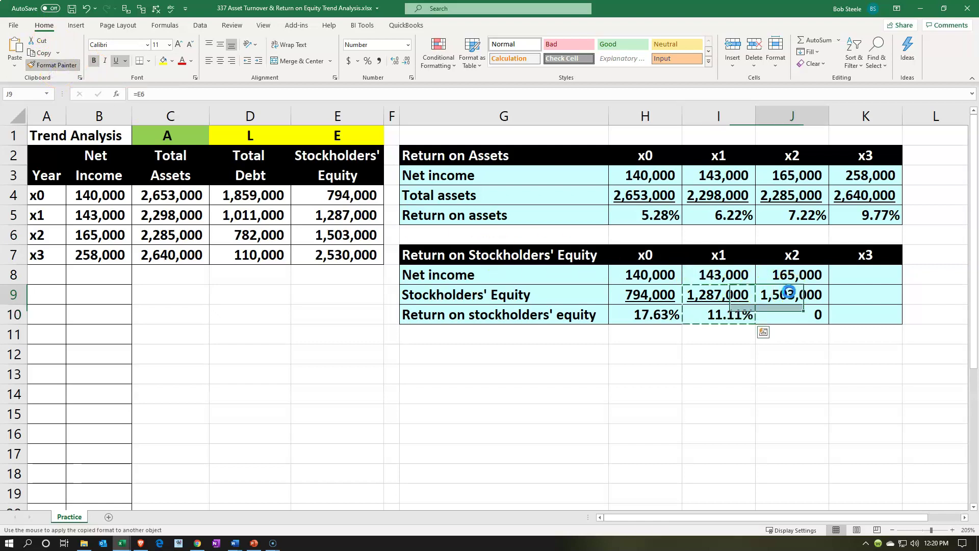
Step: Compare the x1 and x2 return on stockholders' equity figures with the total debt, stockholders' equity and total assets source values for those years
left_click(732, 314)
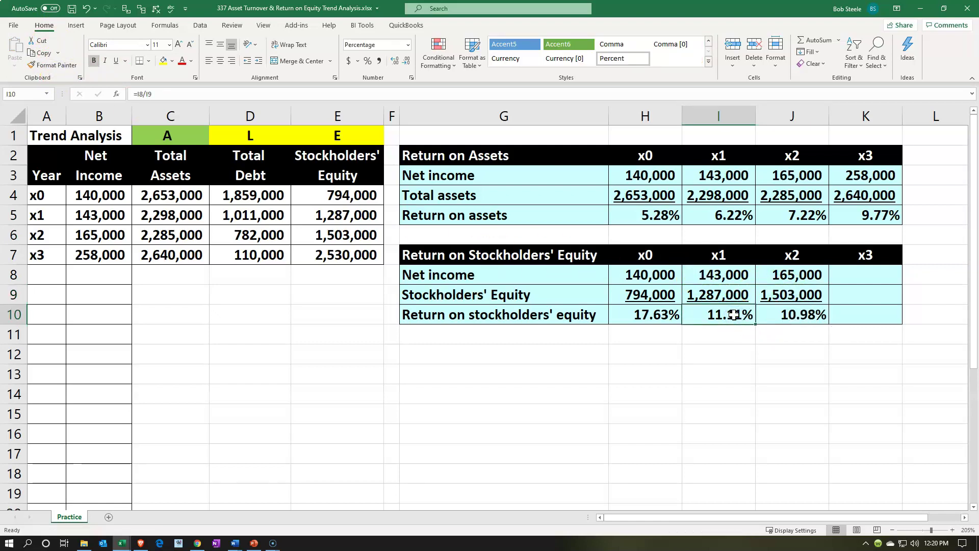
key("Right")
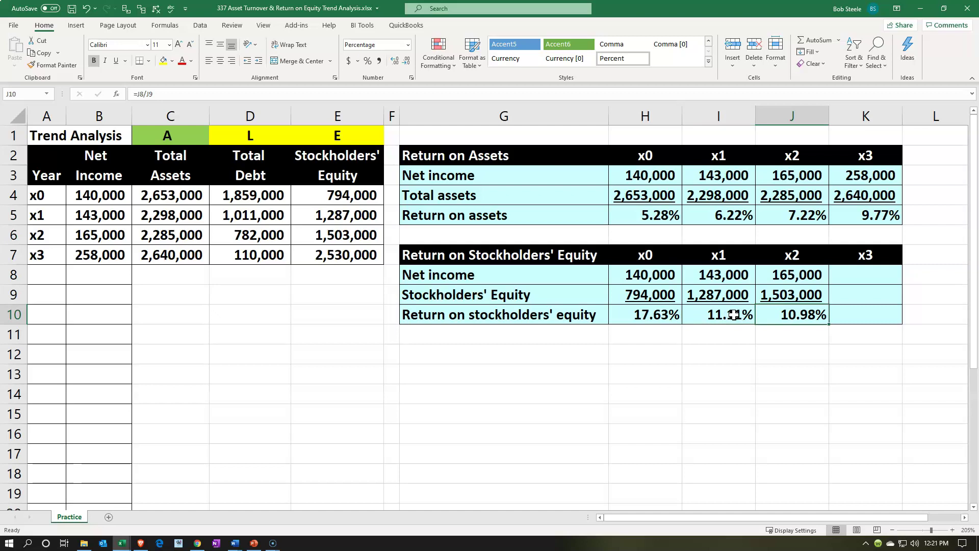
left_click(768, 275)
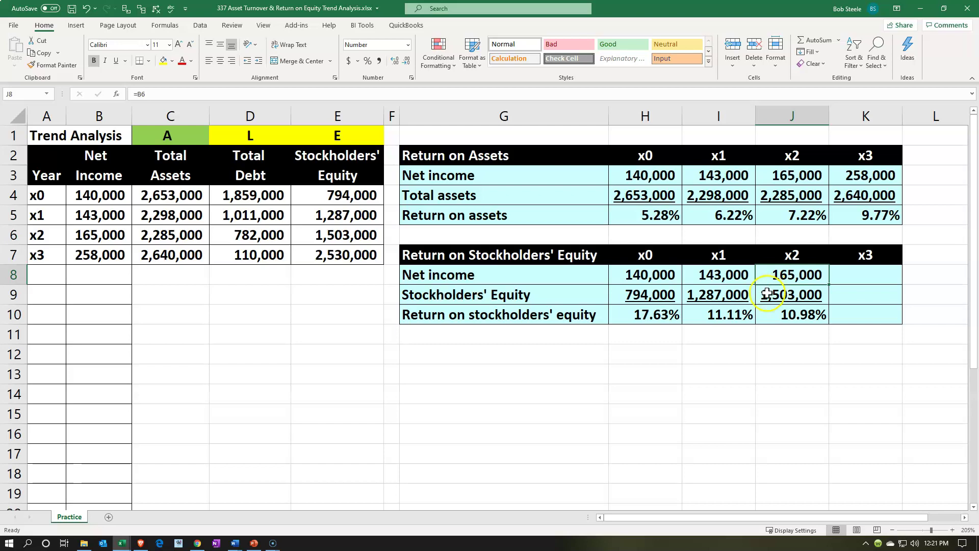
left_click(767, 294)
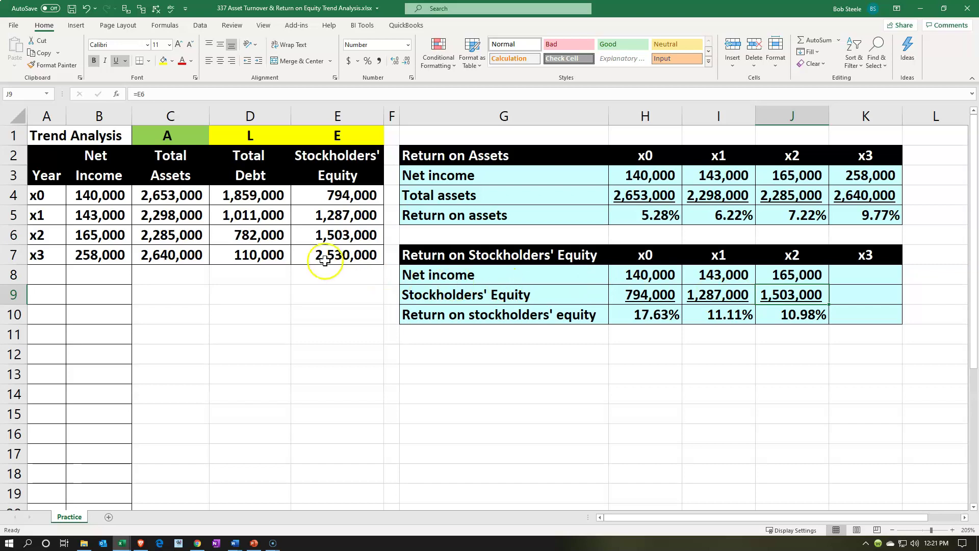
left_click(260, 237)
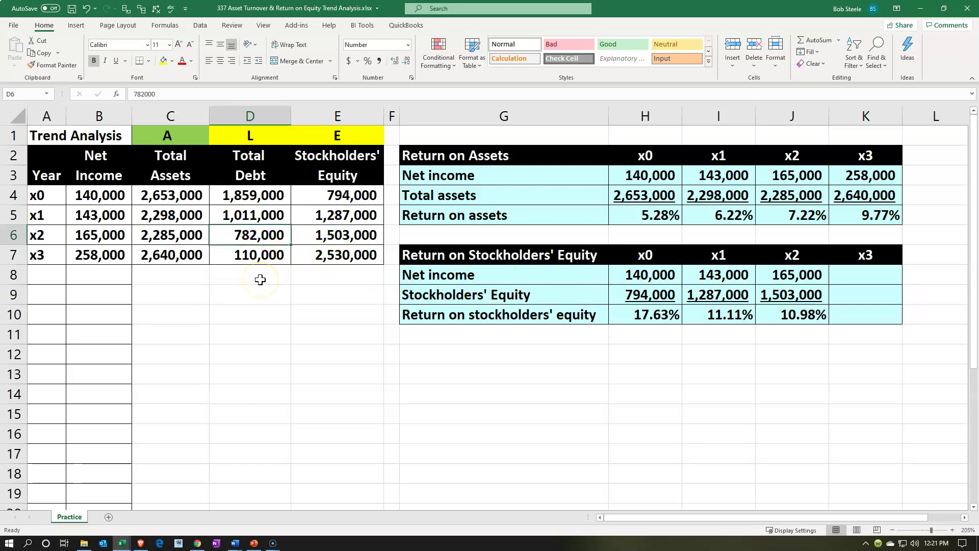
key("Up")
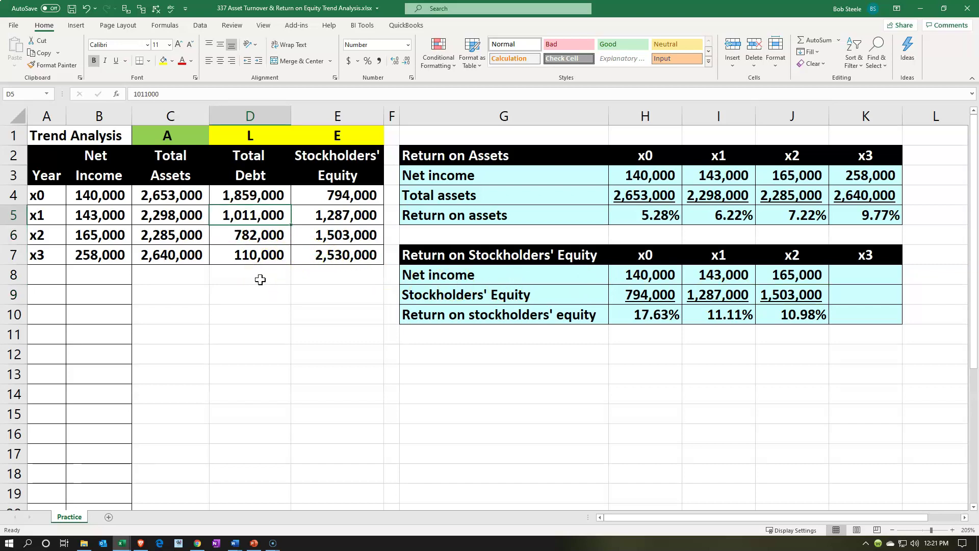
key("Down")
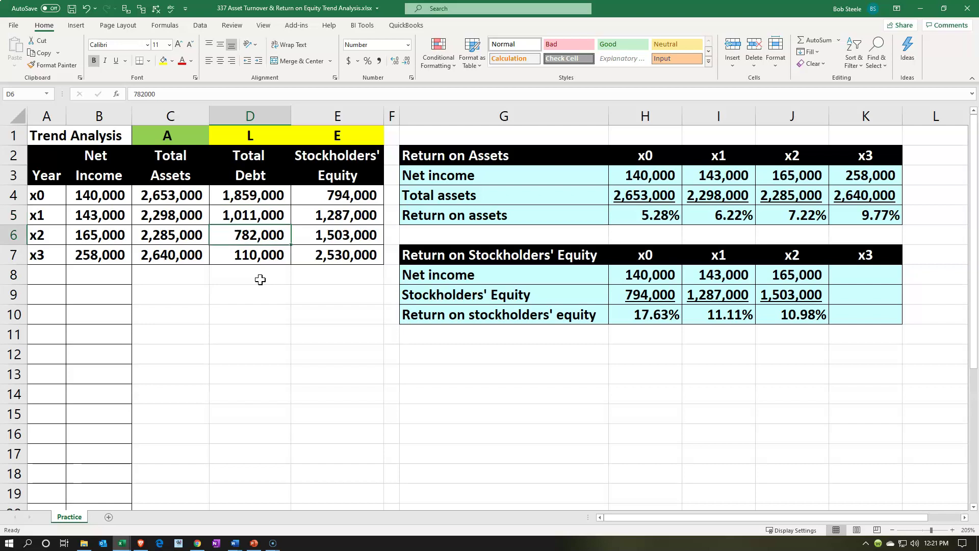
key("Right")
key("Up")
key("Down")
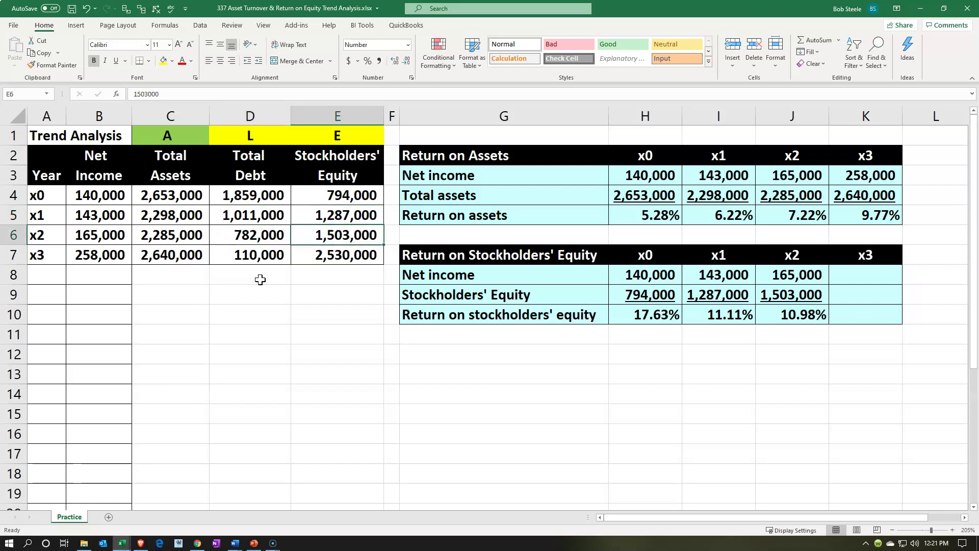
key("Left")
key("Left")
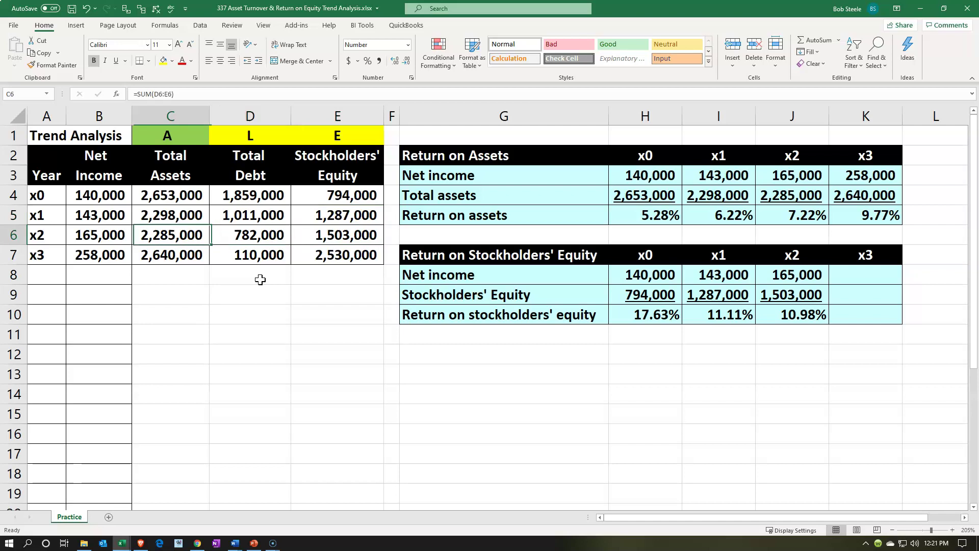
key("Up")
key("Down")
key("Up")
key("Down")
key("Right")
key("Right")
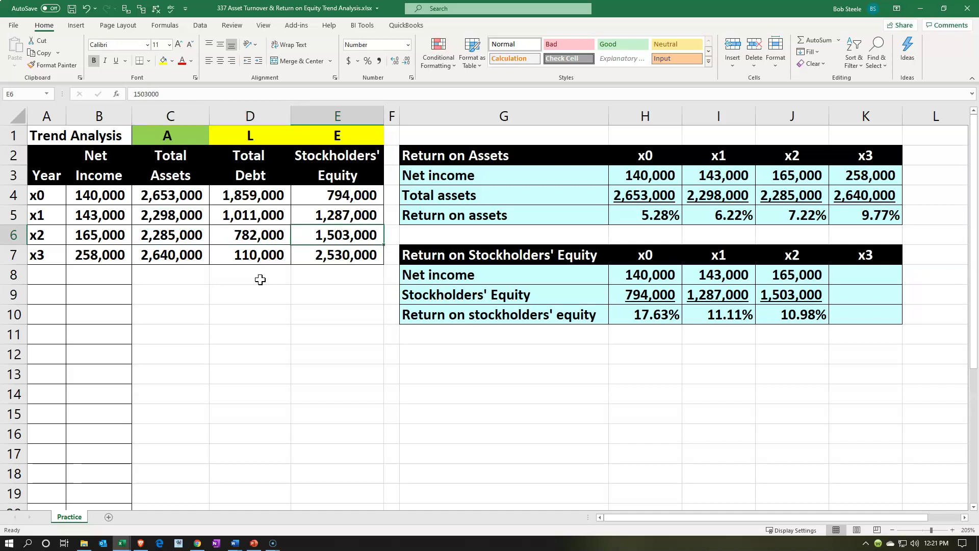
Step: Link the x3 net income cell K8 in the Return on Stockholders' Equity table to the source data with =B7
left_click(860, 275)
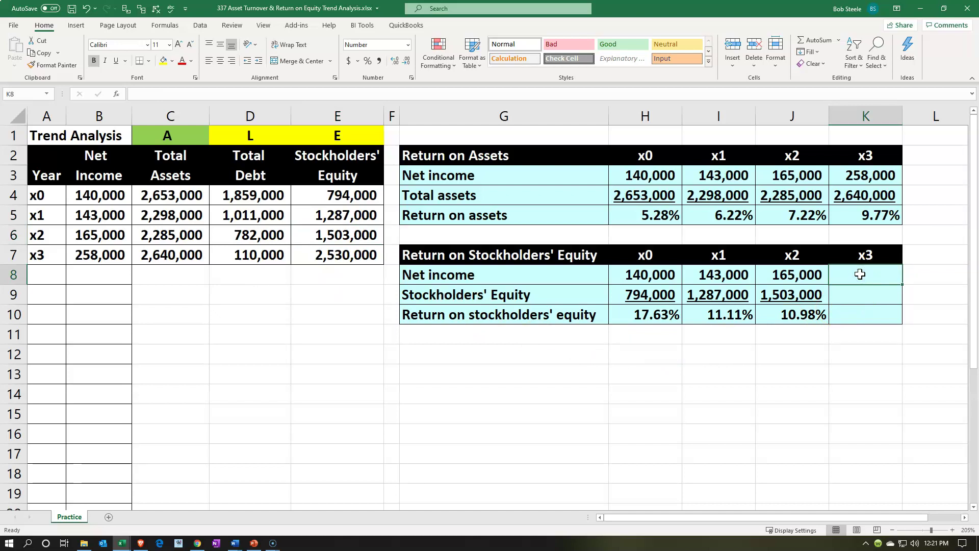
type("=")
key("Left")
key("Left")
key("Left")
key("Left")
key("Left")
key("Left")
key("Left")
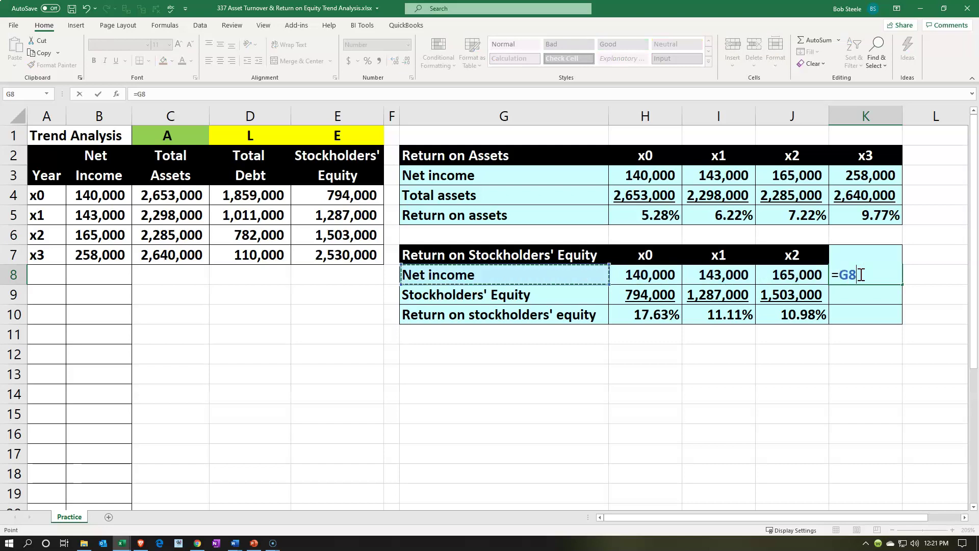
key("Left")
key("Left")
key("Up")
key("Return")
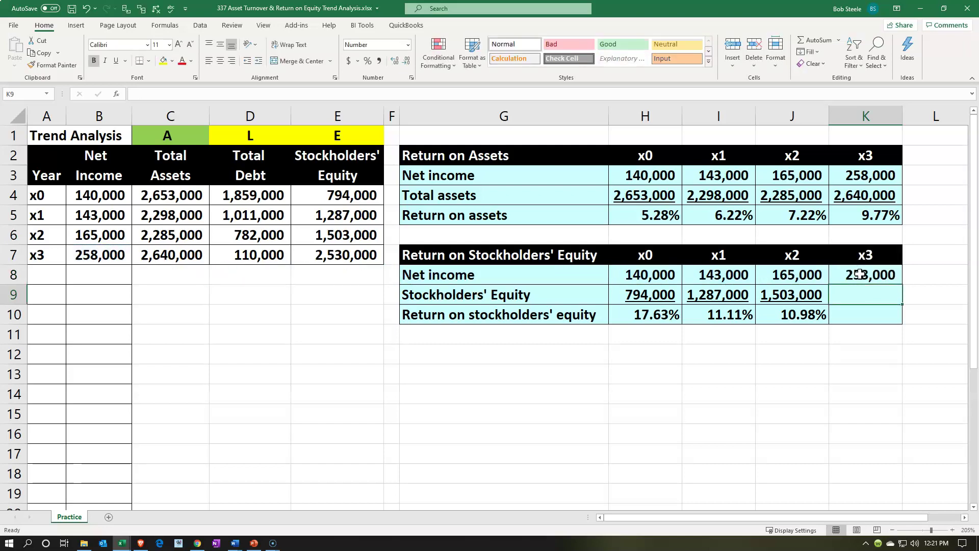
Step: Link the x3 stockholders' equity cell K9 to the source data with =E7
type("=")
key("Left")
key("Left")
key("Left")
key("Left")
key("Left")
key("Left")
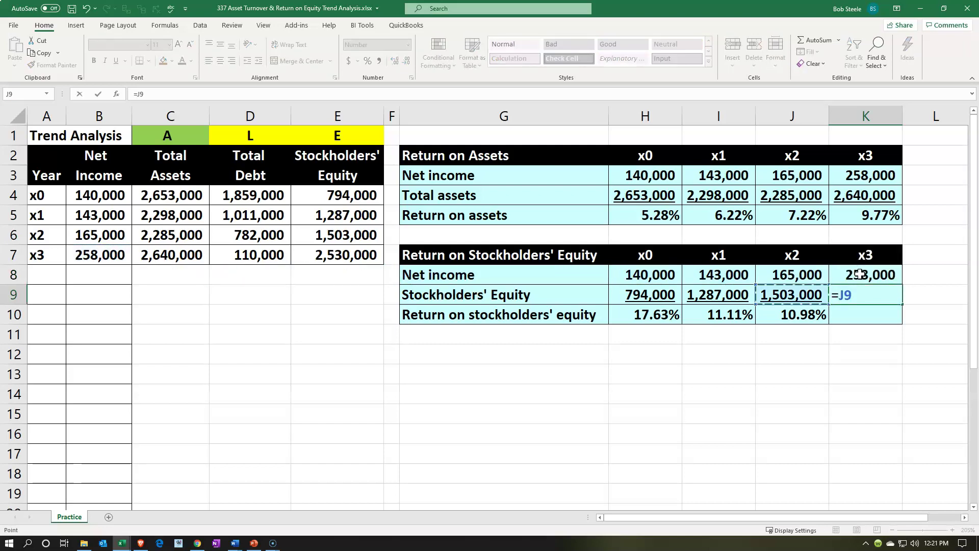
key("Up")
key("Up")
key("Return")
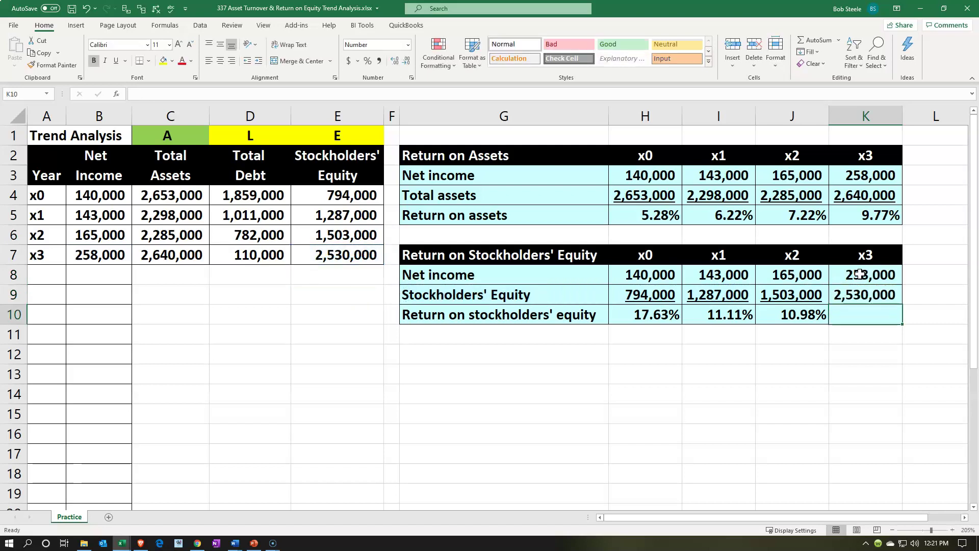
Step: Calculate the x3 return on stockholders' equity in K10 with =K8/K9
type("=")
key("Up")
key("Up")
type("/")
key("Up")
key("Return")
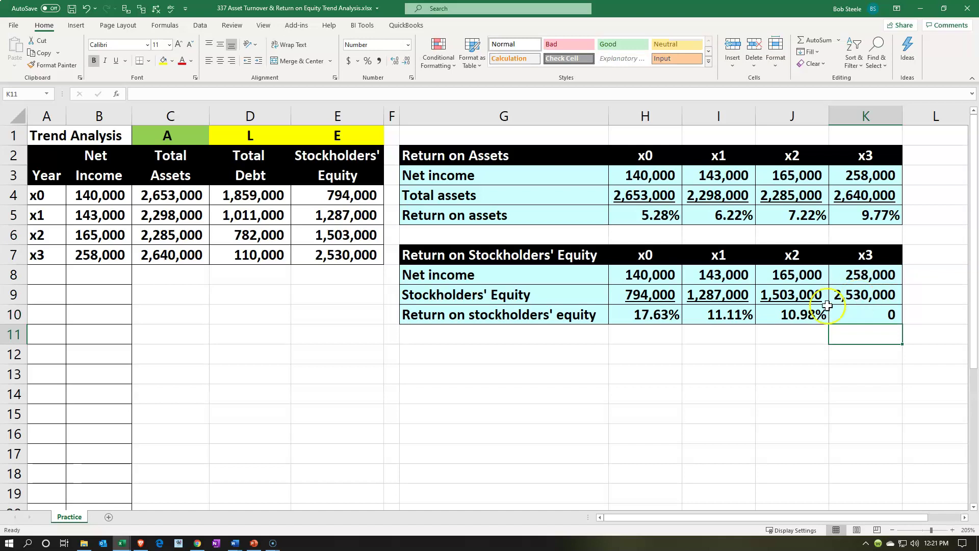
Step: Copy the underline and percentage formatting from the x2 cells J9:J10 onto the x3 cells K9:K10
left_click_drag(800, 300, 795, 315)
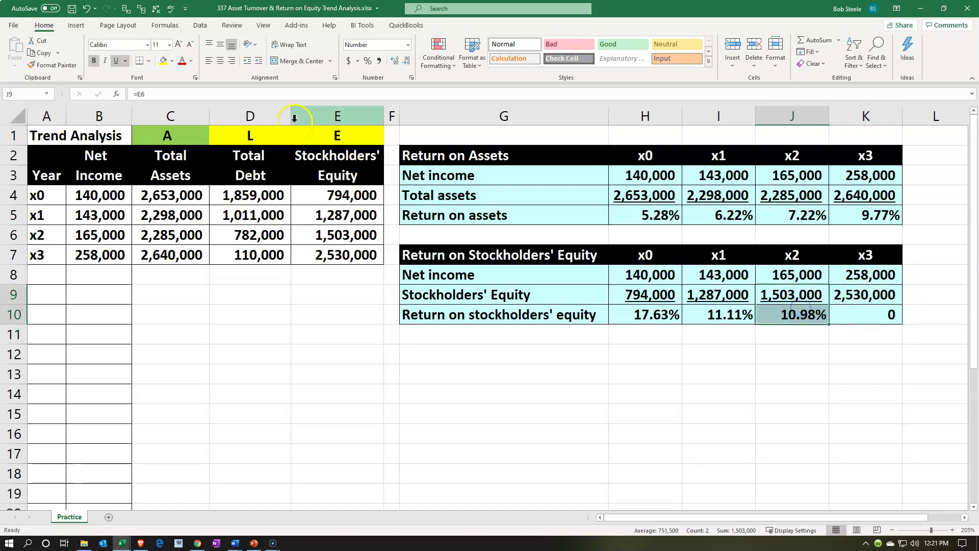
left_click(51, 65)
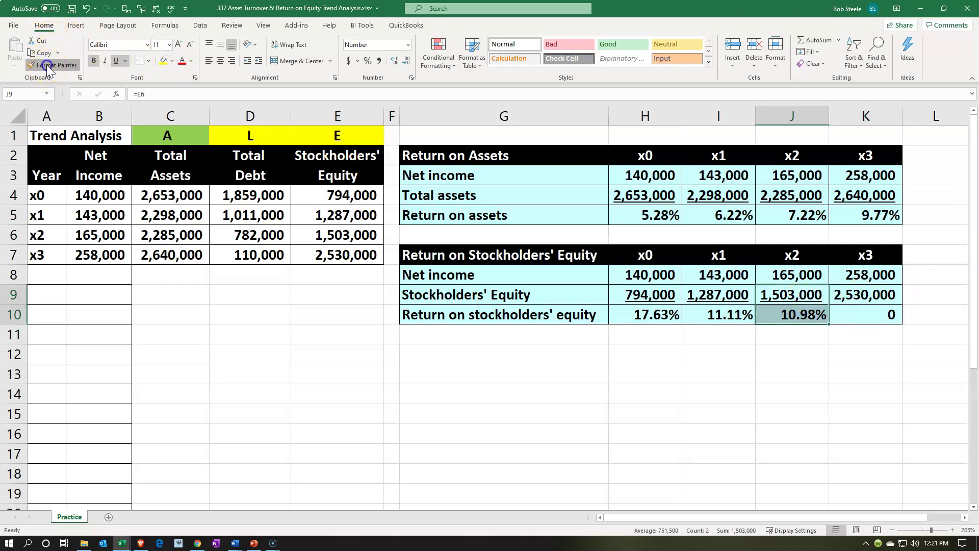
left_click_drag(874, 295, 879, 314)
left_click(872, 354)
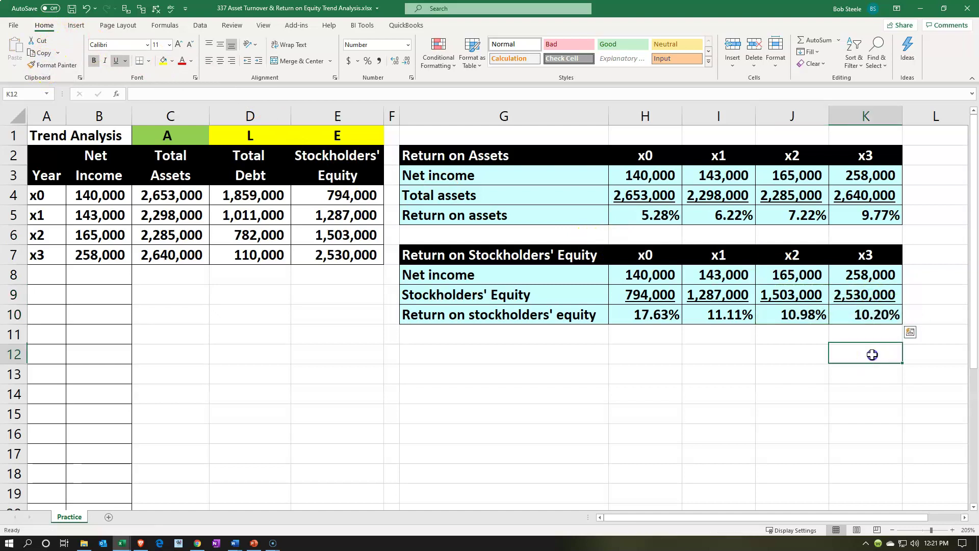
Step: Compare the x2 and x3 return on stockholders' equity results and the net income and equity figures behind them
left_click(807, 314)
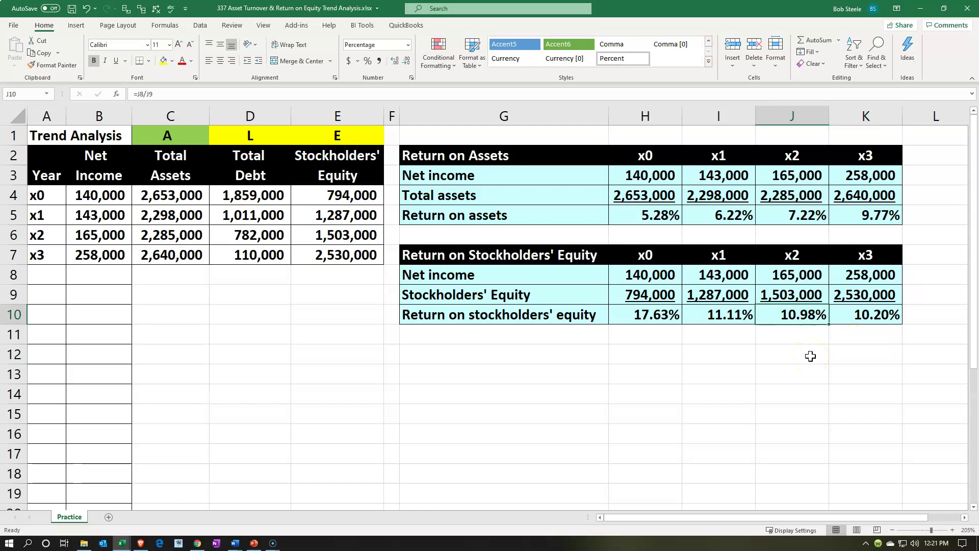
key("Right")
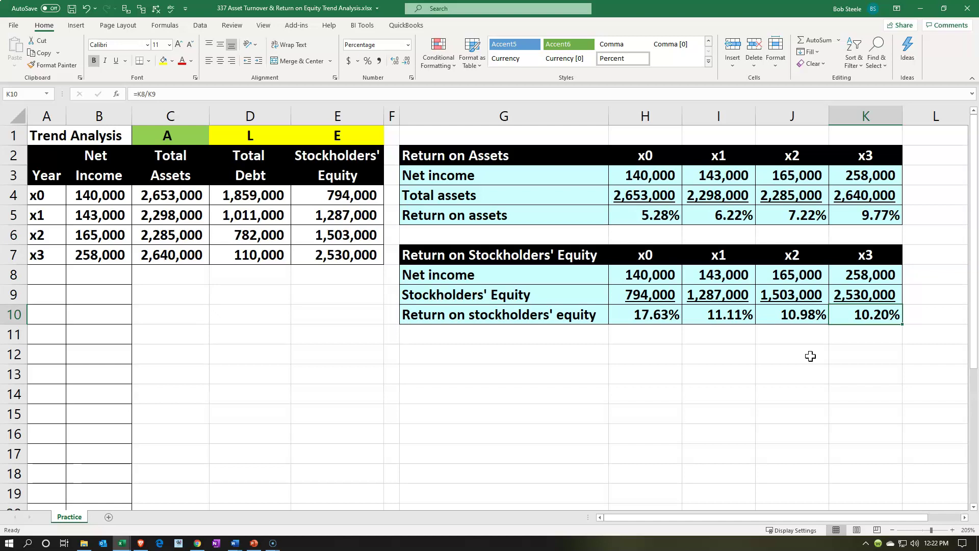
left_click(844, 279)
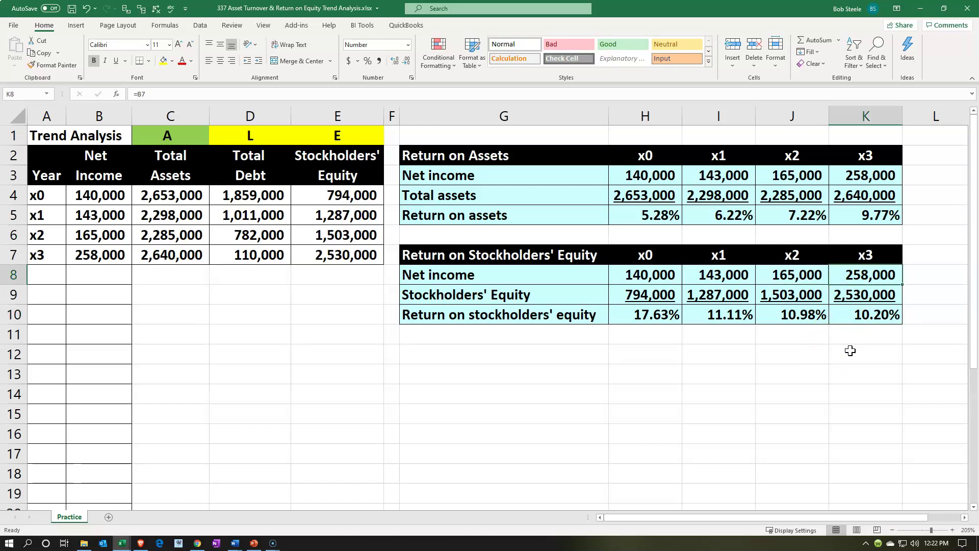
key("Down")
key("Left")
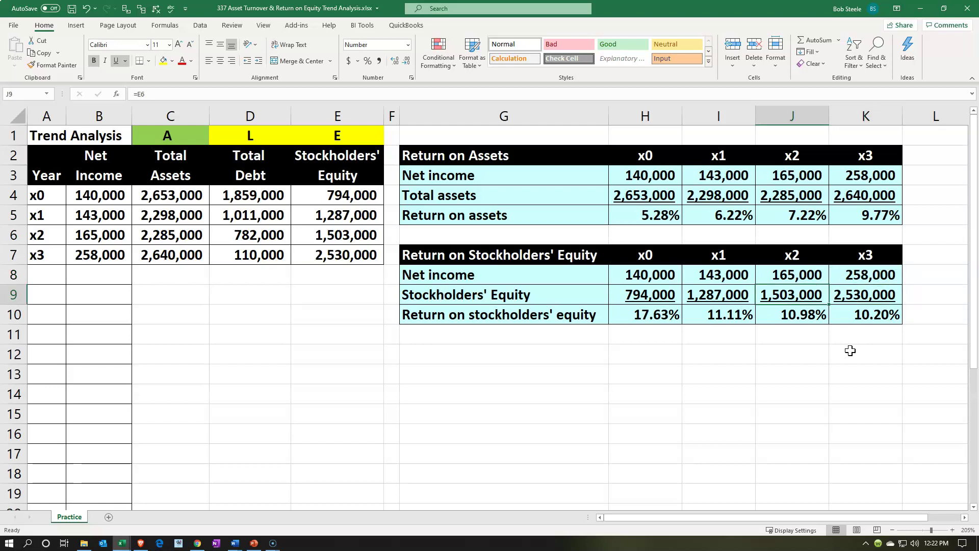
key("Right")
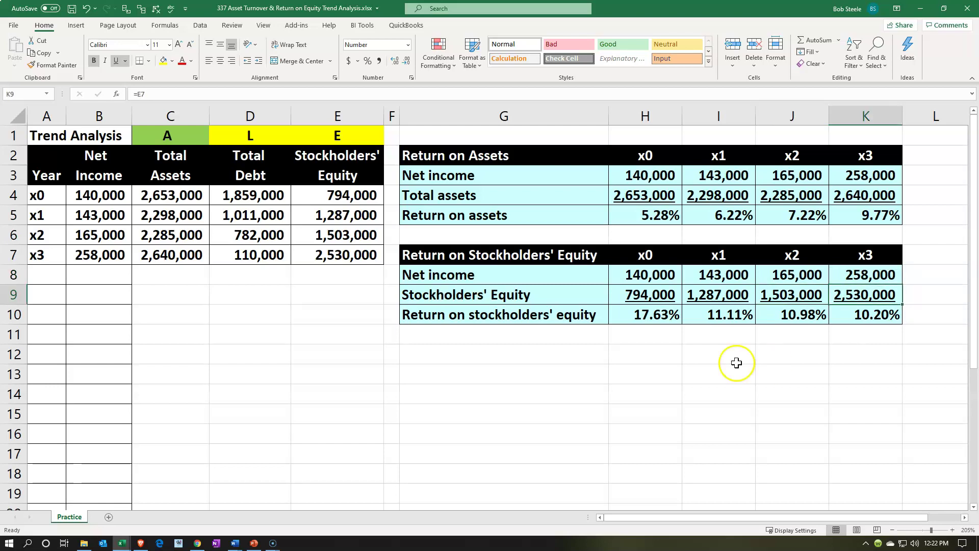
Step: Examine the source data's x3 net income, assets, debt and equity, and compare the debt and equity values with earlier years
left_click(116, 259)
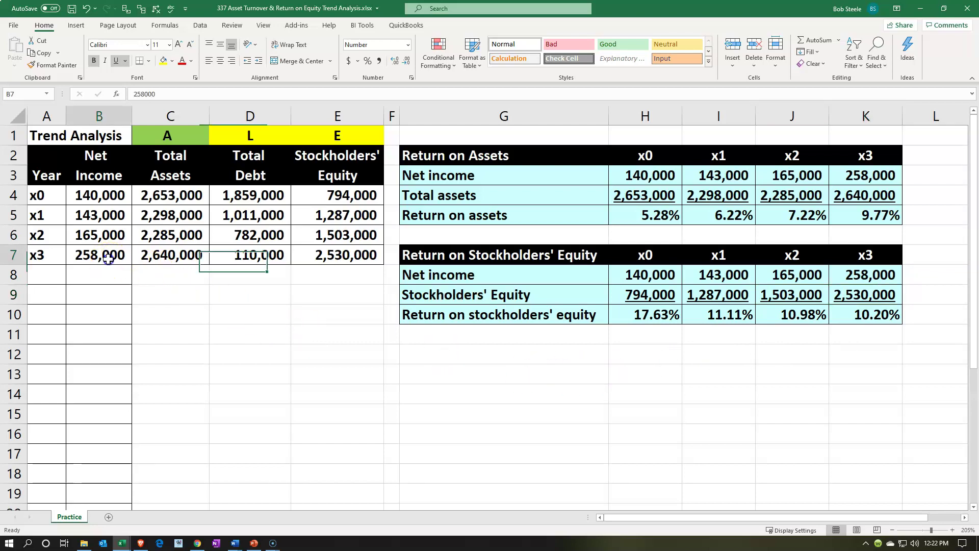
key("Right")
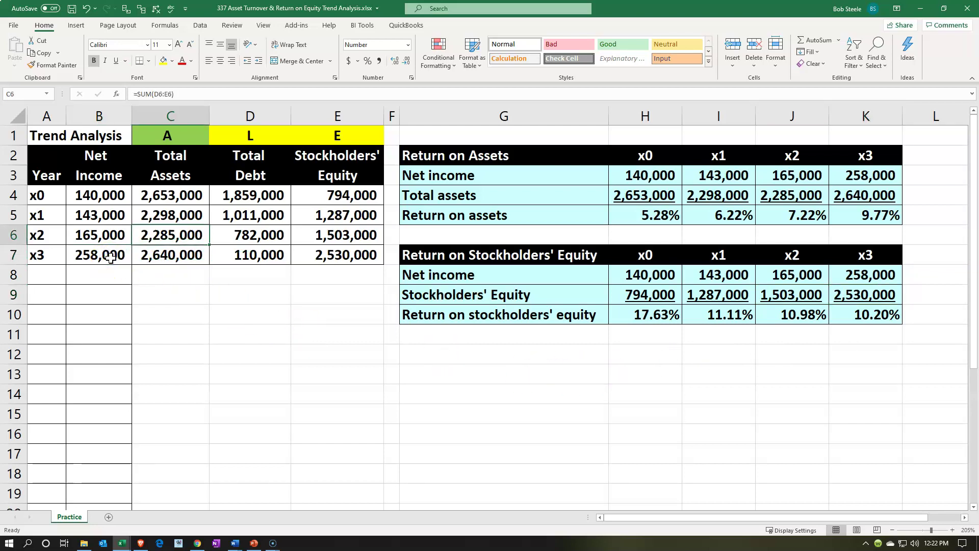
key("Right")
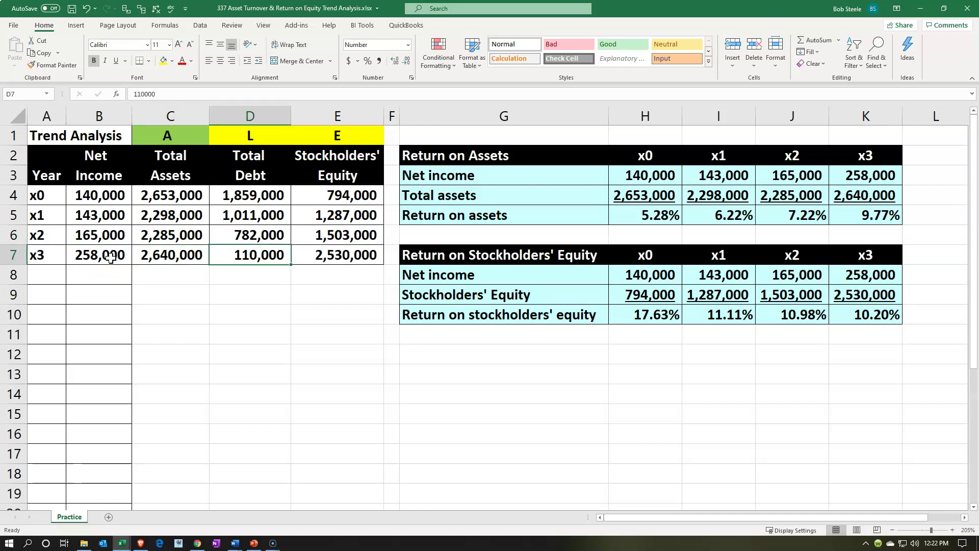
key("Left")
key("Right")
key("Up")
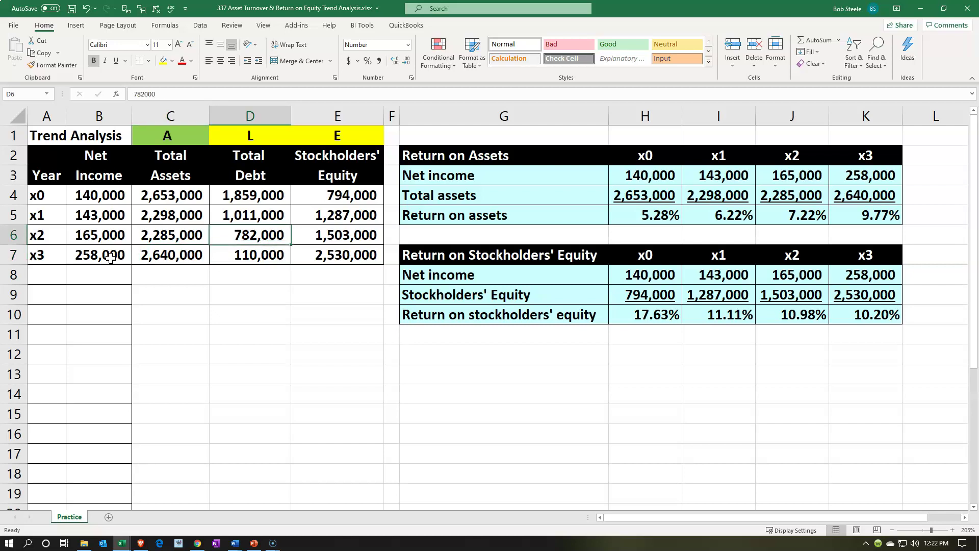
key("Down")
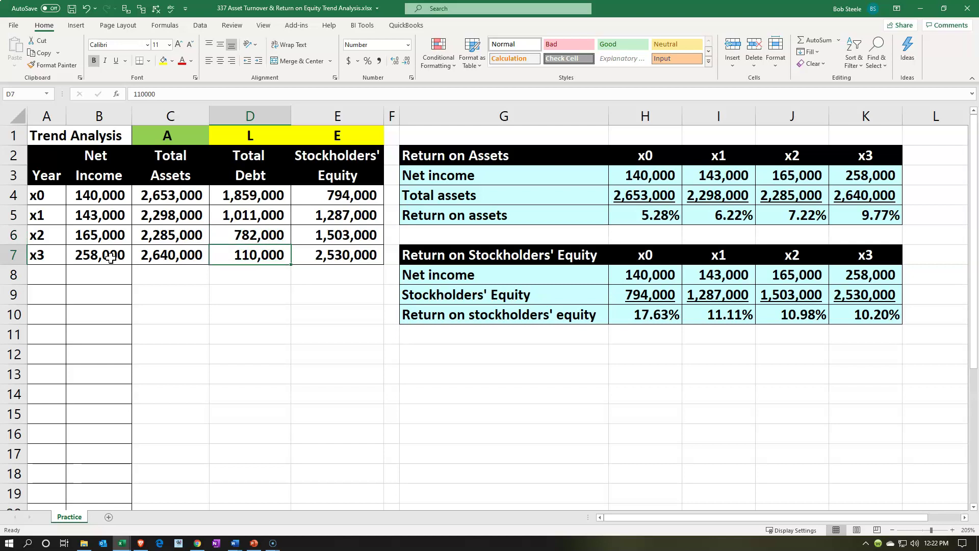
key("Right")
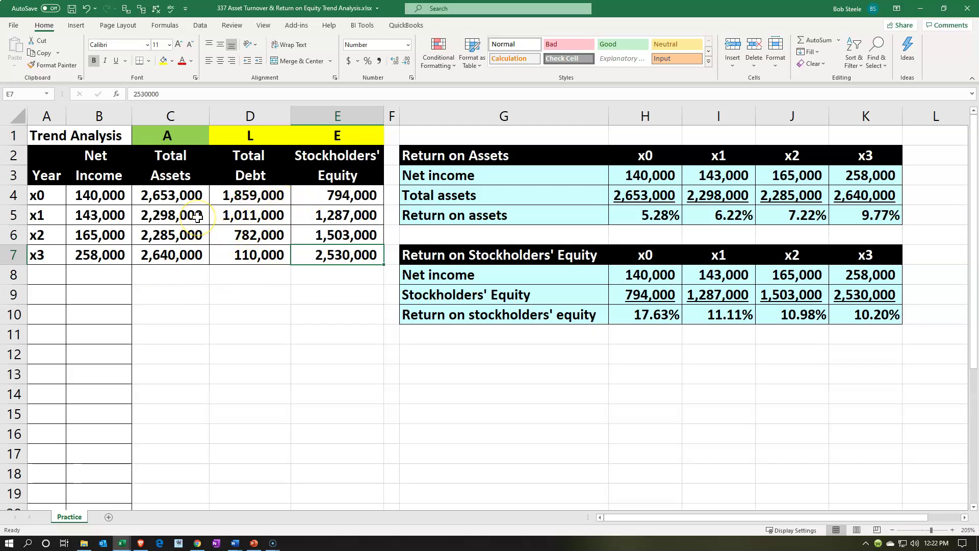
left_click(352, 198)
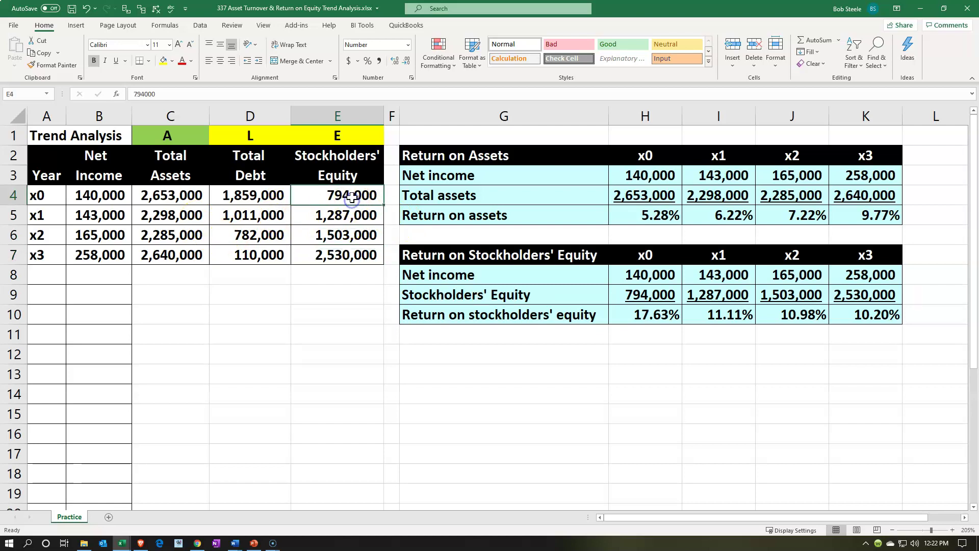
key("Down")
key("Down")
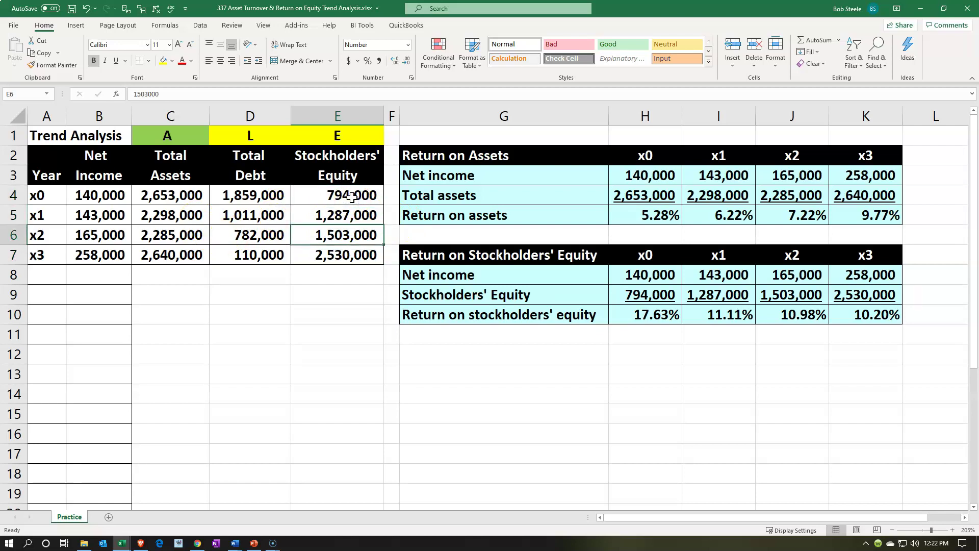
key("Left")
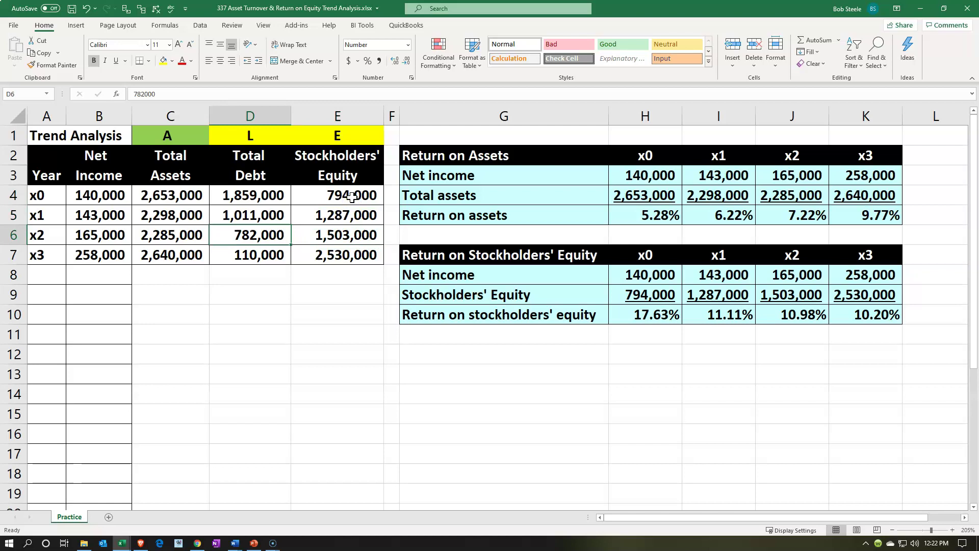
key("Down")
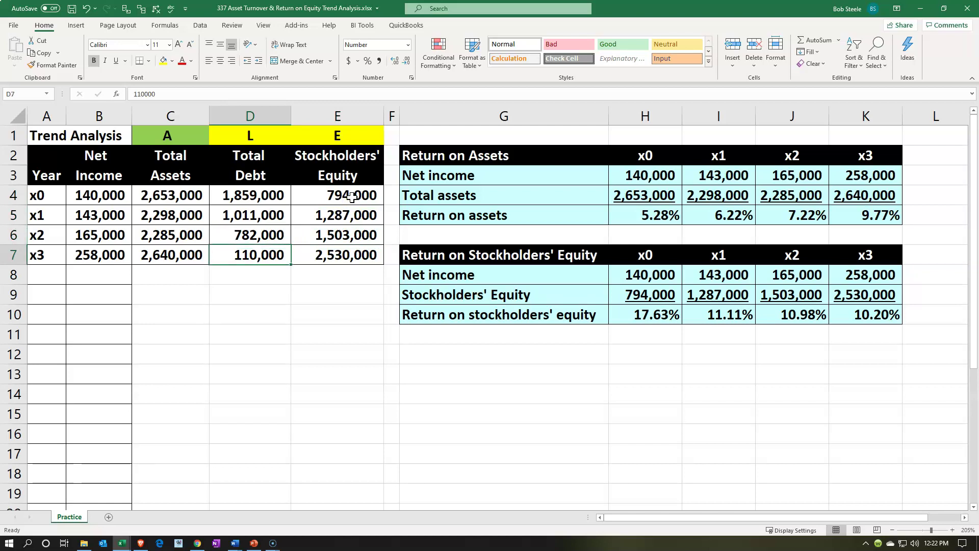